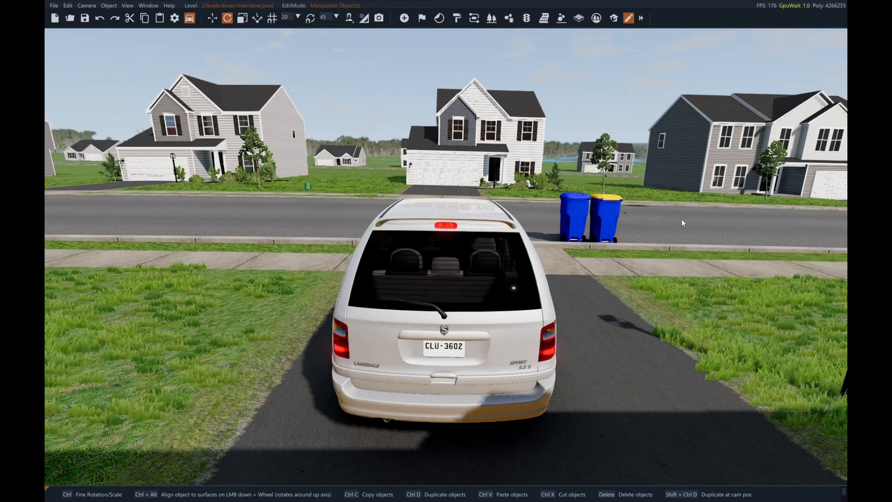
Browse the level folders available for opening, and cancel without opening another level
{"action": "mouse_move", "coordinate": [668, 219]}
{"action": "right_mouse_down"}
{"action": "mouse_move", "coordinate": [823, 221]}
{"action": "mouse_move", "coordinate": [668, 218]}
{"action": "right_mouse_up"}
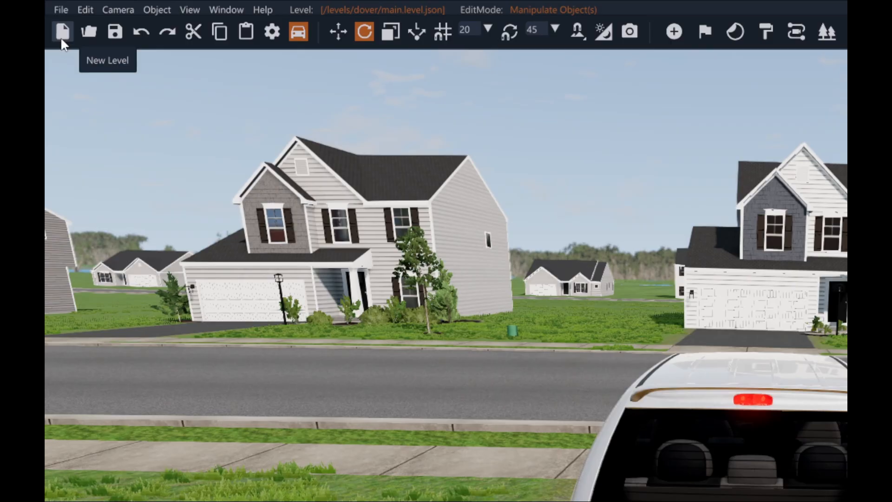
{"action": "left_click", "coordinate": [88, 36]}
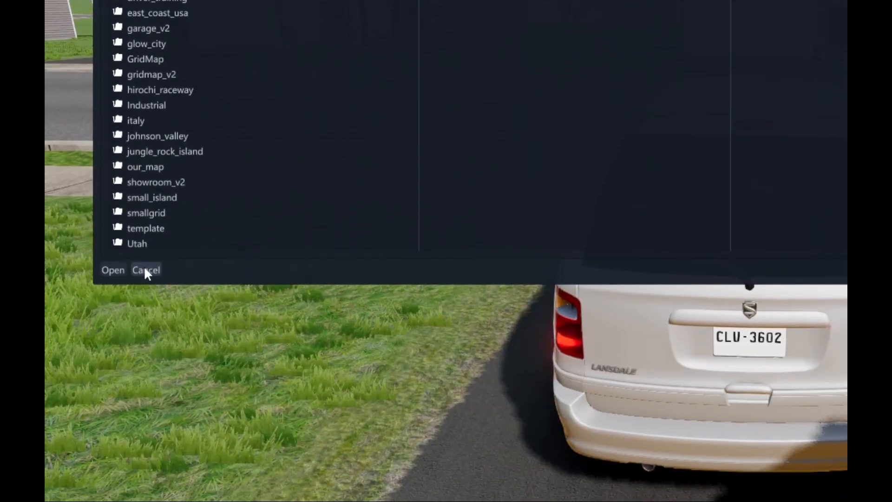
{"action": "left_click", "coordinate": [146, 430]}
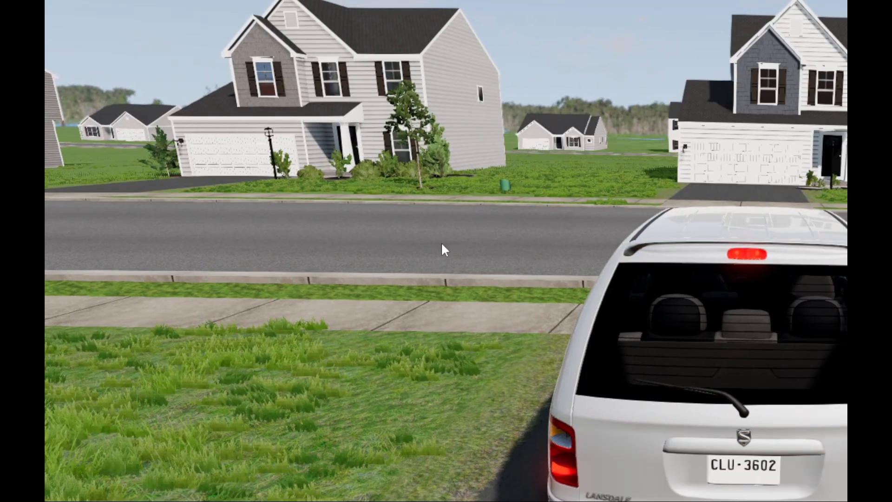
Leave the world editor and look through the maps available for Freeroam
{"action": "key", "text": "Escape"}
{"action": "left_click", "coordinate": [455, 253]}
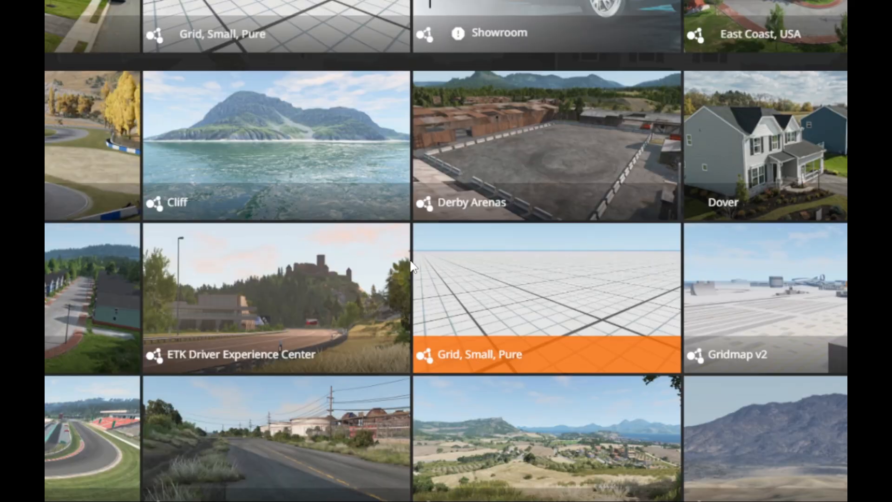
{"action": "scroll", "coordinate": [404, 307], "scroll_direction": "down", "scroll_amount": 3}
{"action": "key", "text": "Escape"}
{"action": "key", "text": "Escape"}
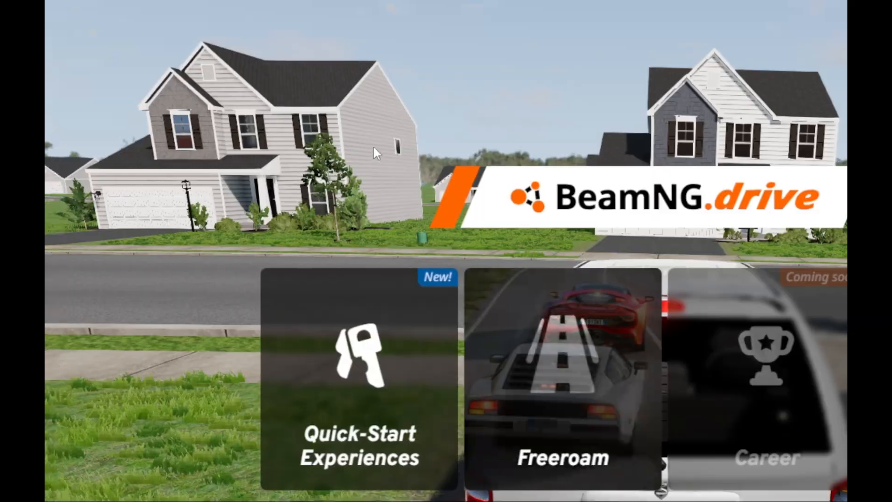
Return to the world editor and save the Dover level
{"action": "key", "text": "F11"}
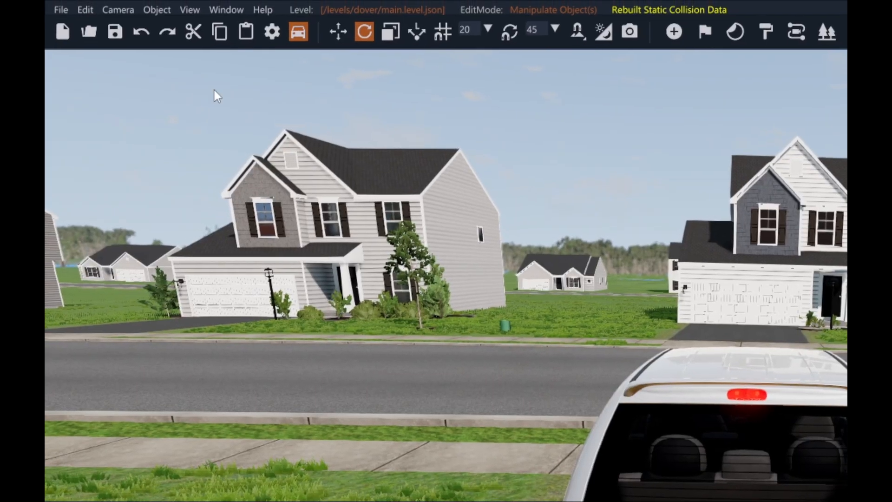
{"action": "left_click", "coordinate": [60, 10]}
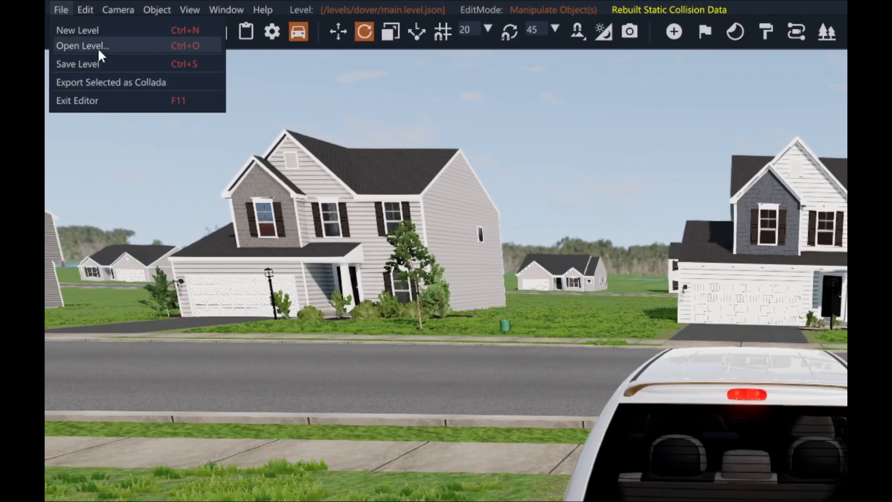
{"action": "left_click", "coordinate": [95, 63]}
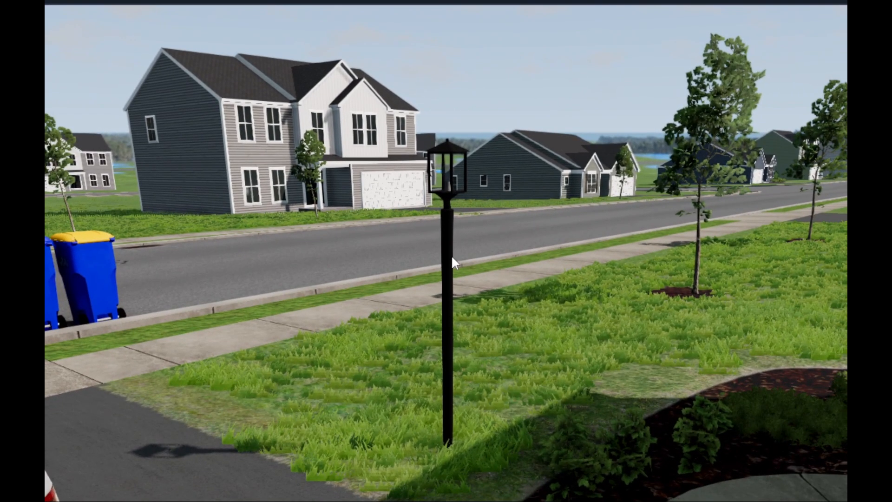
Move the lamp post beside the driveway closer to the street with the translate gizmo
{"action": "left_click", "coordinate": [451, 256]}
{"action": "key", "text": "1"}
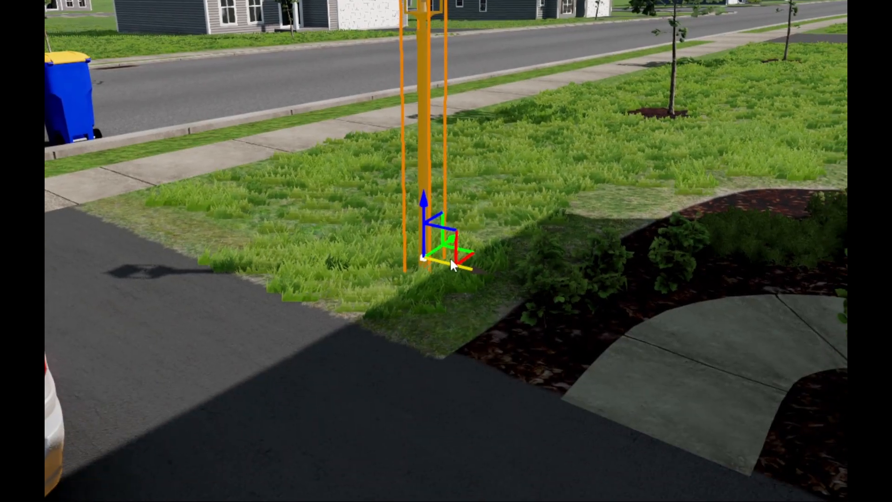
{"action": "left_click_drag", "start_coordinate": [447, 302], "coordinate": [378, 281]}
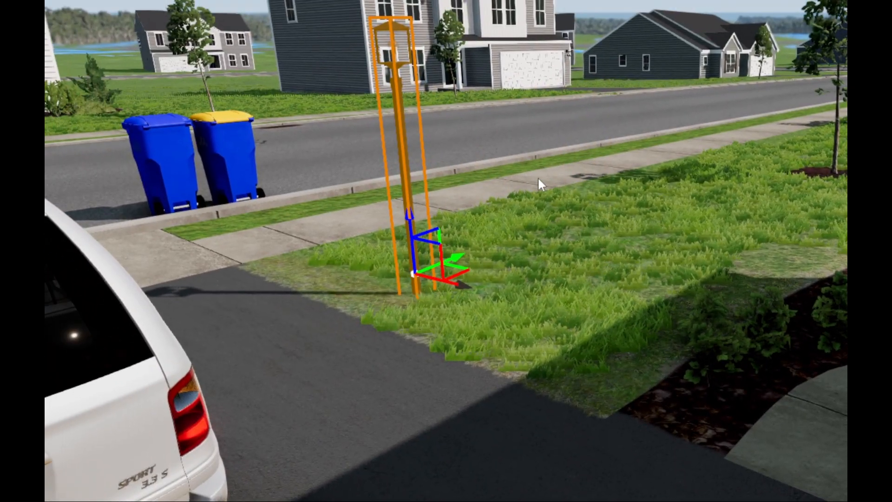
Undo the changes to the lamp post's position
{"action": "key", "text": "ctrl+z"}
{"action": "key", "text": "ctrl+z"}
{"action": "key", "text": "ctrl+z"}
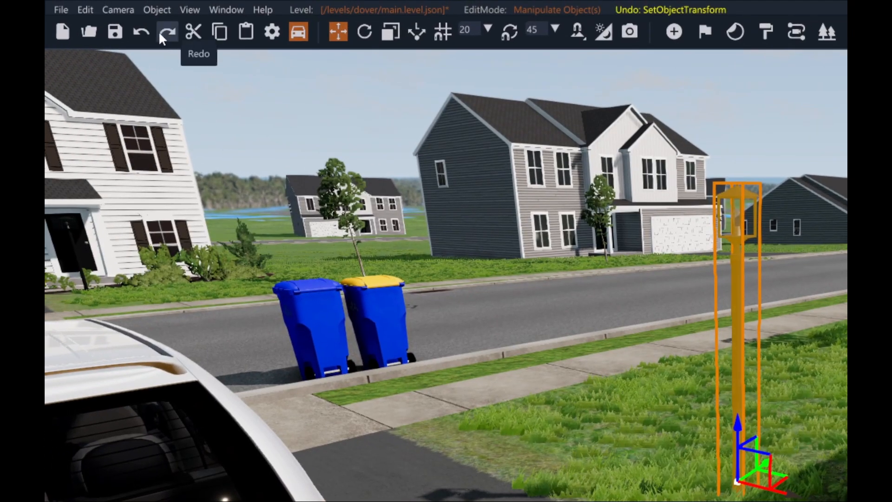
Redo and undo the lamp post's move again to try both history commands
{"action": "left_click", "coordinate": [106, 25]}
{"action": "left_click", "coordinate": [166, 32]}
{"action": "left_click", "coordinate": [144, 32]}
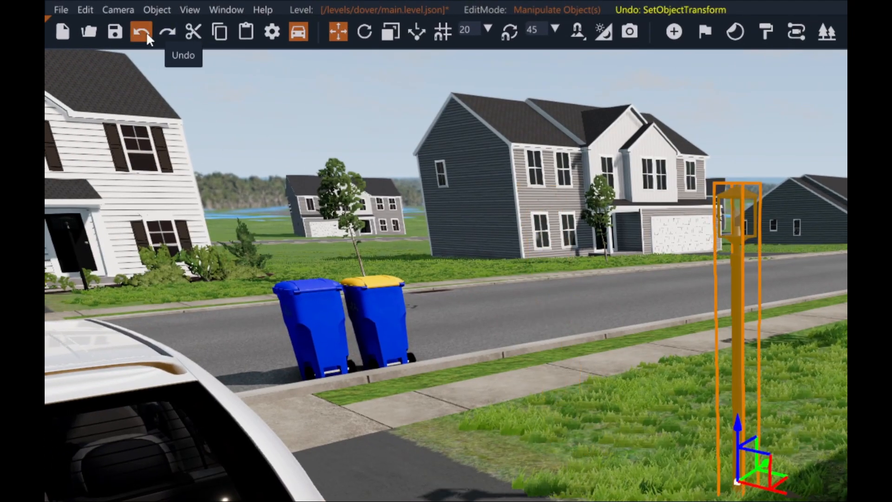
{"action": "left_click", "coordinate": [165, 31]}
{"action": "left_click", "coordinate": [144, 34]}
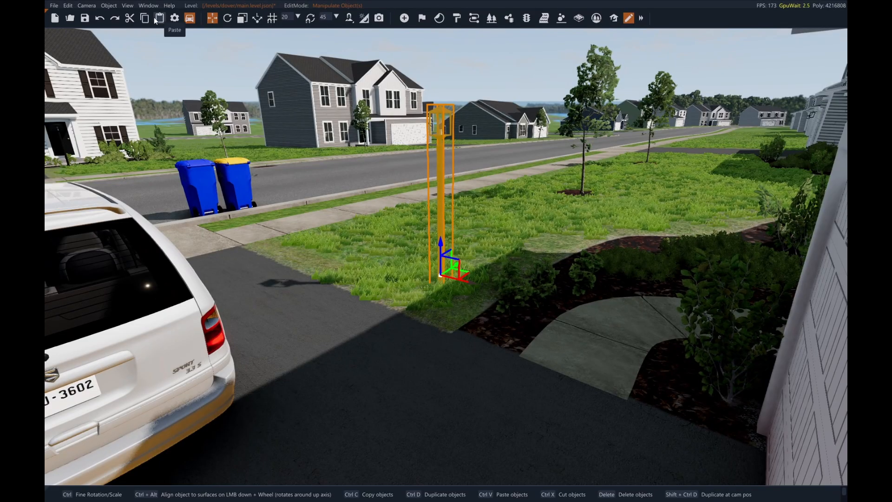
Duplicate the driveway lamp post and place the copy beside it on the front lawn
{"action": "left_click", "coordinate": [449, 267]}
{"action": "left_click", "coordinate": [441, 272]}
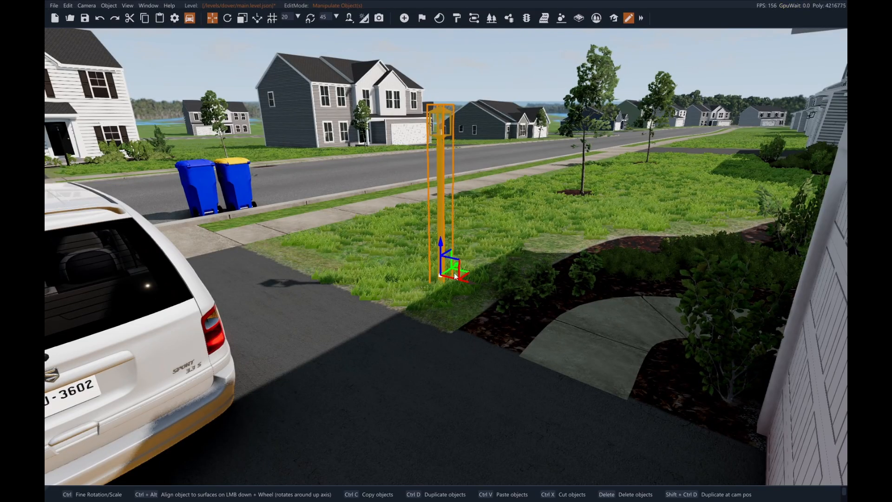
{"action": "left_click", "coordinate": [433, 235]}
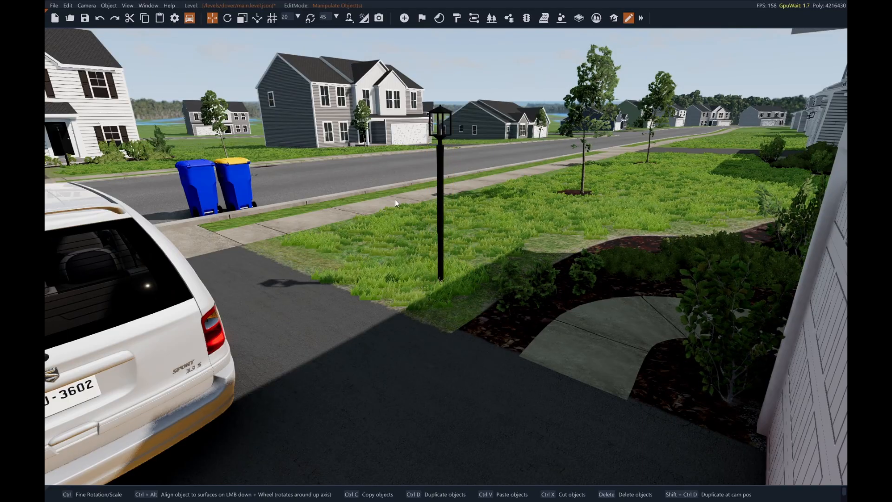
{"action": "left_click", "coordinate": [442, 264]}
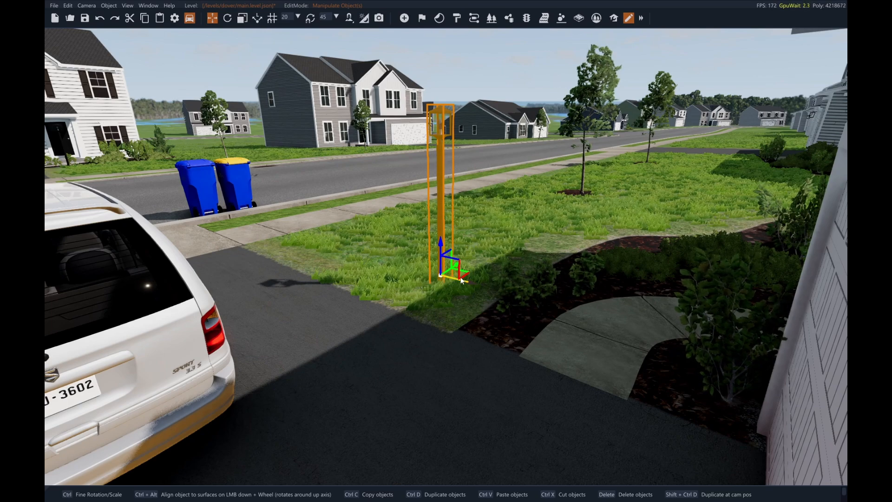
{"action": "left_click_drag", "start_coordinate": [456, 266], "coordinate": [500, 236], "text": "shift"}
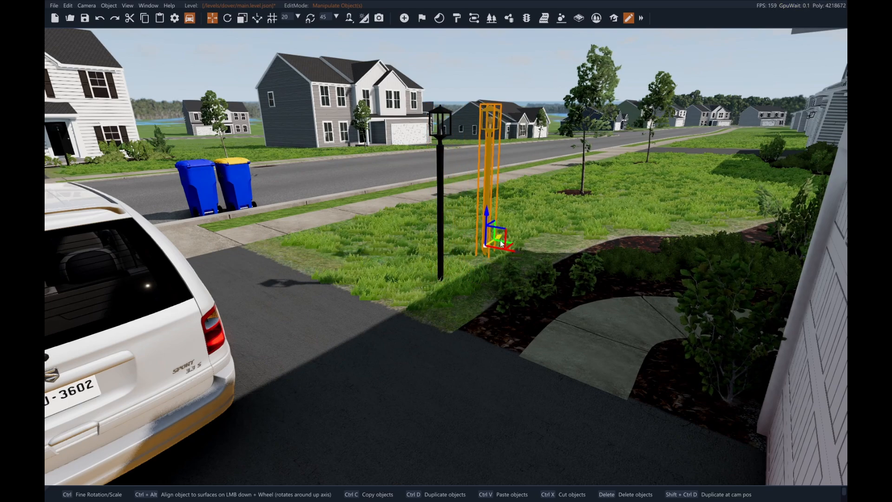
Move the original lamp post along its red axis and undo the move
{"action": "left_click", "coordinate": [442, 269]}
{"action": "left_click_drag", "start_coordinate": [459, 279], "coordinate": [500, 288]}
{"action": "key", "text": "ctrl+z"}
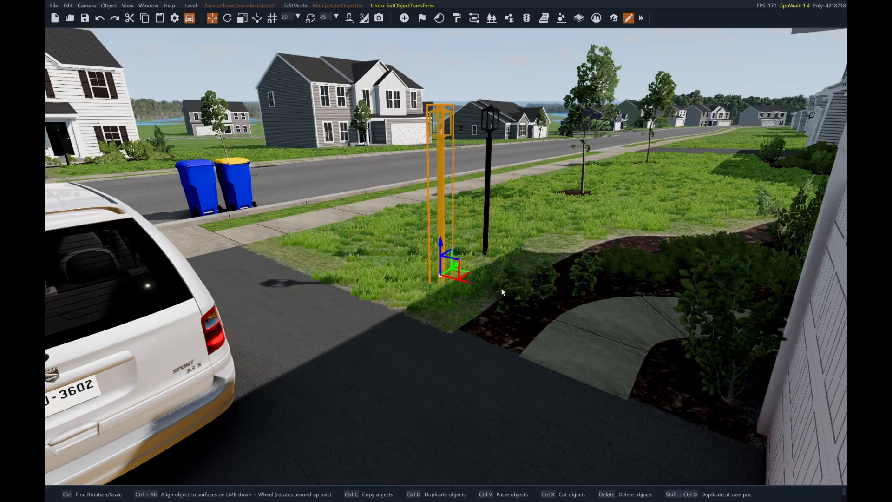
Duplicate the lamp post copy along the green axis to add another one farther across the lawn
{"action": "left_click", "coordinate": [487, 240]}
{"action": "right_click_drag", "start_coordinate": [495, 227], "coordinate": [448, 246]}
{"action": "scroll", "coordinate": [494, 220], "scroll_direction": "down", "scroll_amount": 3}
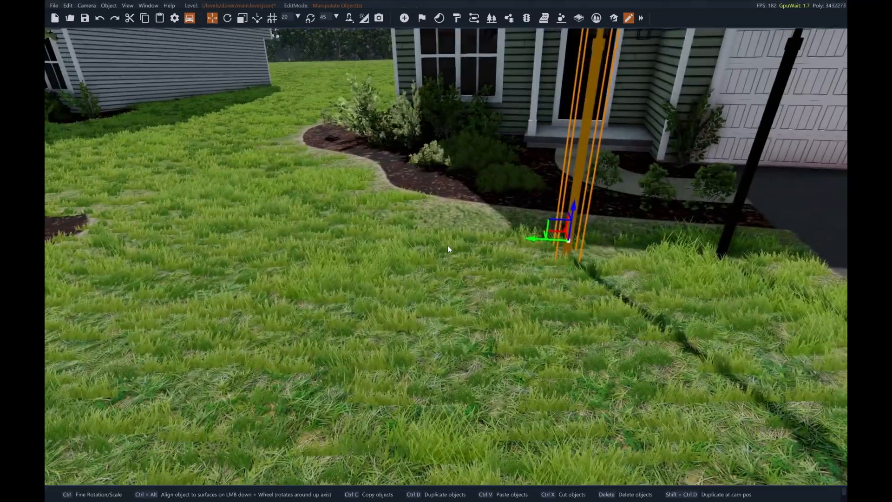
{"action": "key", "text": "d"}
{"action": "right_click_drag", "start_coordinate": [521, 255], "coordinate": [509, 263]}
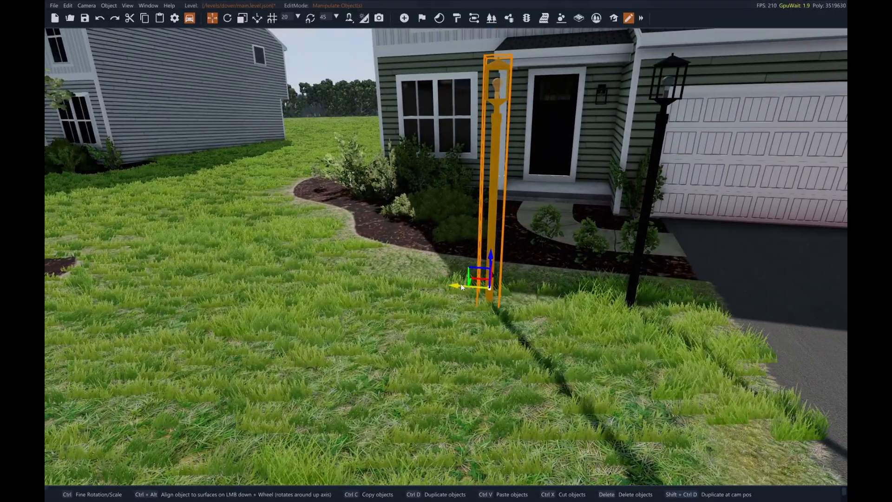
{"action": "left_click_drag", "start_coordinate": [461, 285], "coordinate": [266, 270], "text": "shift"}
Select a neighbouring two-storey house and duplicate it along the green axis onto the adjacent grass
{"action": "right_click_drag", "start_coordinate": [439, 283], "coordinate": [483, 301]}
{"action": "left_click", "coordinate": [427, 248]}
{"action": "key", "text": "s"}
{"action": "key", "text": "w"}
{"action": "key", "text": "w"}
{"action": "left_click", "coordinate": [448, 286]}
{"action": "left_click", "coordinate": [483, 302]}
{"action": "scroll", "coordinate": [424, 311], "scroll_direction": "up", "scroll_amount": 1}
{"action": "key", "text": "w"}
{"action": "right_click_drag", "start_coordinate": [424, 311], "coordinate": [468, 318]}
{"action": "key", "text": "s"}
{"action": "key", "text": "w"}
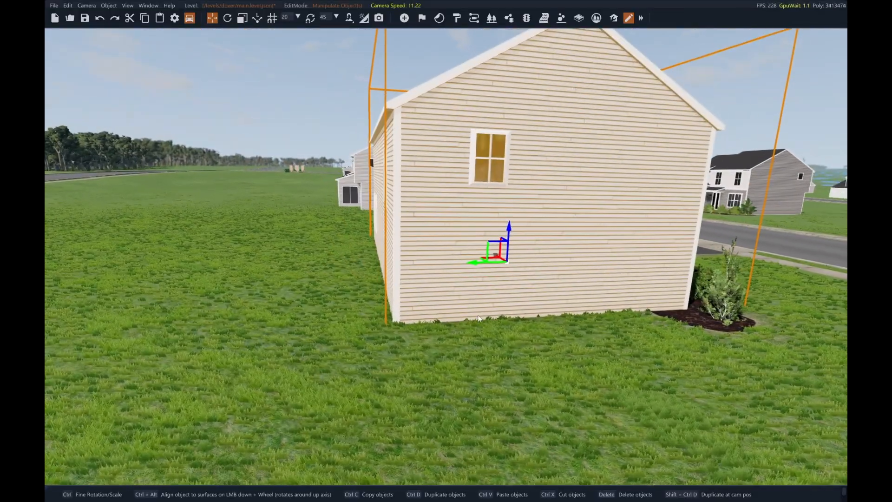
{"action": "left_click_drag", "start_coordinate": [473, 263], "coordinate": [181, 267], "text": "shift"}
Nudge the duplicated house with the translate gizmo and delete it
{"action": "right_click_drag", "start_coordinate": [181, 266], "coordinate": [126, 242]}
{"action": "right_click_drag", "start_coordinate": [284, 267], "coordinate": [336, 306]}
{"action": "mouse_move", "coordinate": [403, 316]}
{"action": "left_mouse_down"}
{"action": "mouse_move", "coordinate": [342, 307]}
{"action": "mouse_move", "coordinate": [417, 320]}
{"action": "mouse_move", "coordinate": [363, 311]}
{"action": "mouse_move", "coordinate": [392, 314]}
{"action": "left_mouse_up"}
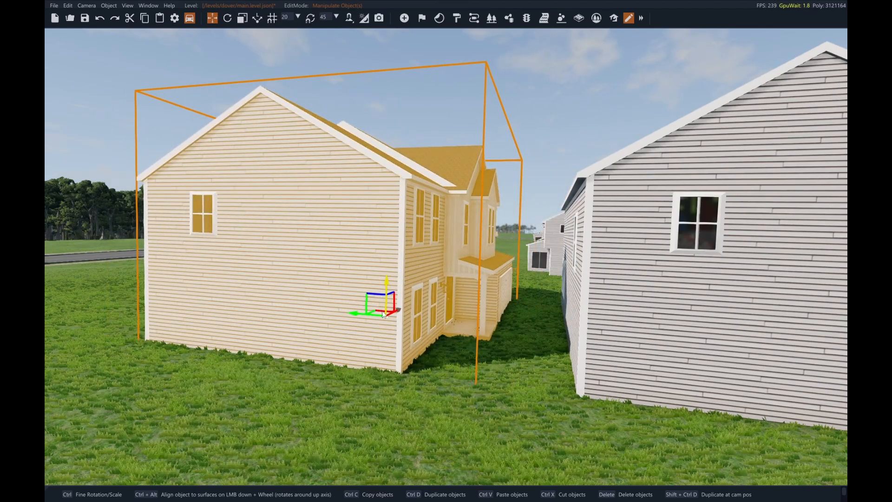
{"action": "key", "text": "Delete"}
Delete the two duplicated lamp posts from the front lawn
{"action": "right_click_drag", "start_coordinate": [386, 313], "coordinate": [548, 315]}
{"action": "key", "text": "w"}
{"action": "key", "text": "a"}
{"action": "right_click_drag", "start_coordinate": [353, 304], "coordinate": [441, 334]}
{"action": "key", "text": "a"}
{"action": "key", "text": "a"}
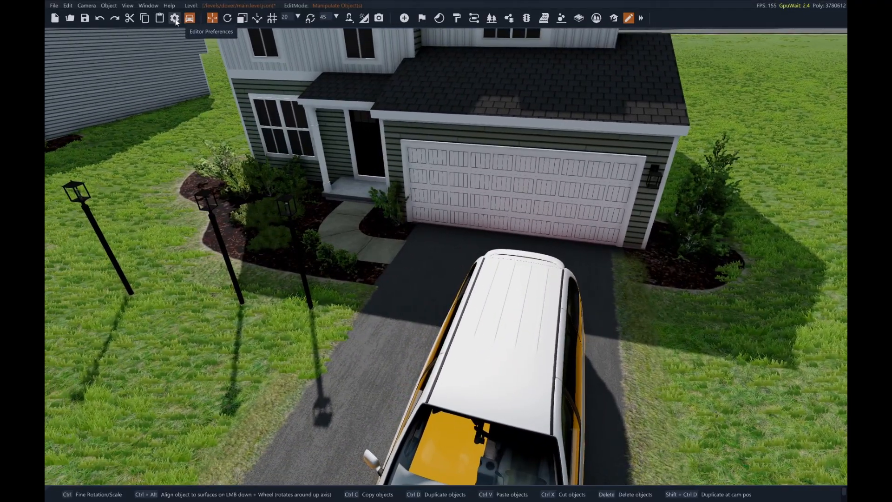
{"action": "mouse_move", "coordinate": [274, 126]}
{"action": "right_mouse_down"}
{"action": "mouse_move", "coordinate": [195, 128]}
{"action": "mouse_move", "coordinate": [274, 126]}
{"action": "right_mouse_up"}
{"action": "key", "text": "w"}
{"action": "left_click", "coordinate": [302, 134]}
{"action": "key", "text": "Delete"}
{"action": "left_click", "coordinate": [463, 149]}
{"action": "key", "text": "Delete"}
Open the editor preferences and examine categories such as Camera, Files, Road Editor, Snapping, User Interface and Terrain Editor
{"action": "mouse_move", "coordinate": [460, 158]}
{"action": "right_mouse_down"}
{"action": "mouse_move", "coordinate": [586, 163]}
{"action": "mouse_move", "coordinate": [470, 154]}
{"action": "right_mouse_up"}
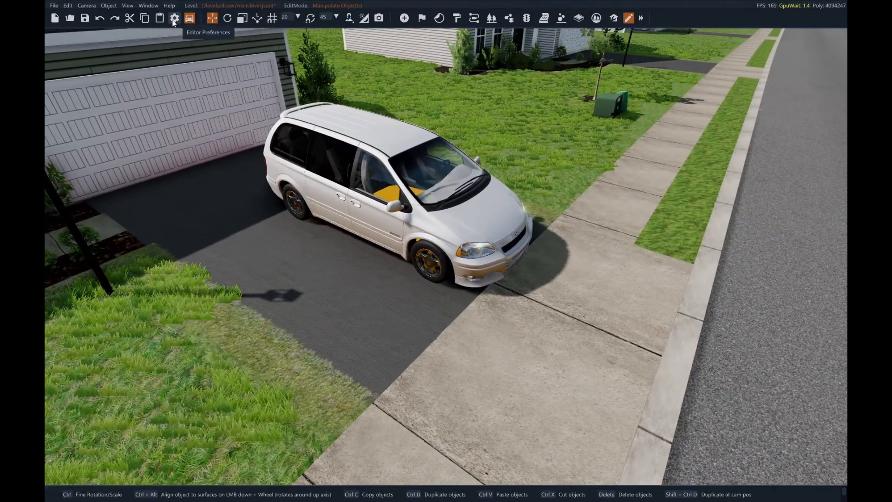
{"action": "left_click", "coordinate": [174, 19]}
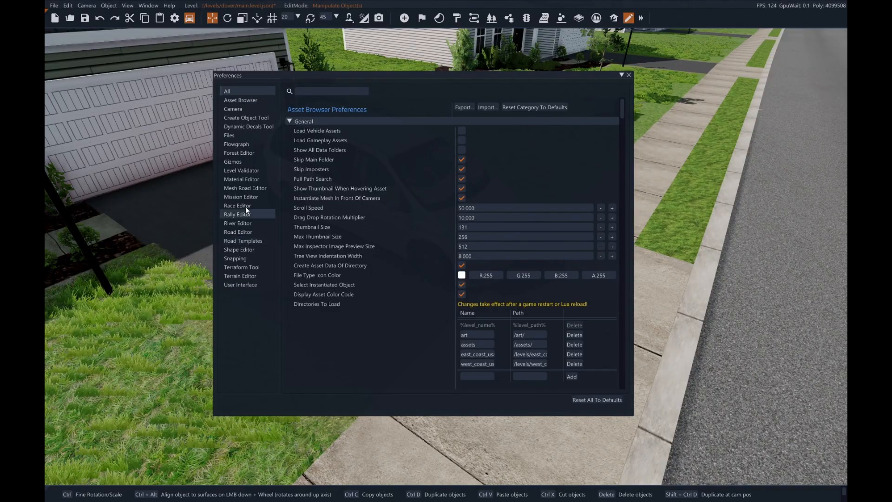
{"action": "left_click", "coordinate": [245, 108]}
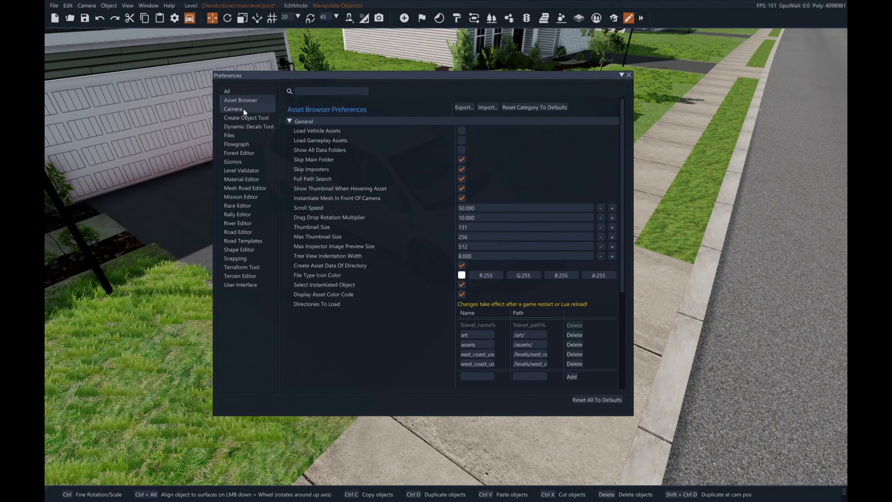
{"action": "left_click", "coordinate": [244, 135]}
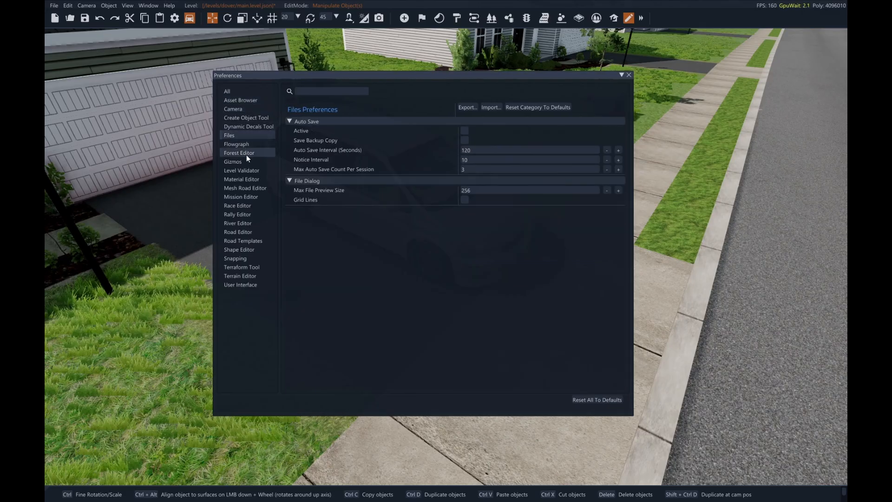
{"action": "left_click", "coordinate": [246, 163]}
{"action": "left_click", "coordinate": [241, 196]}
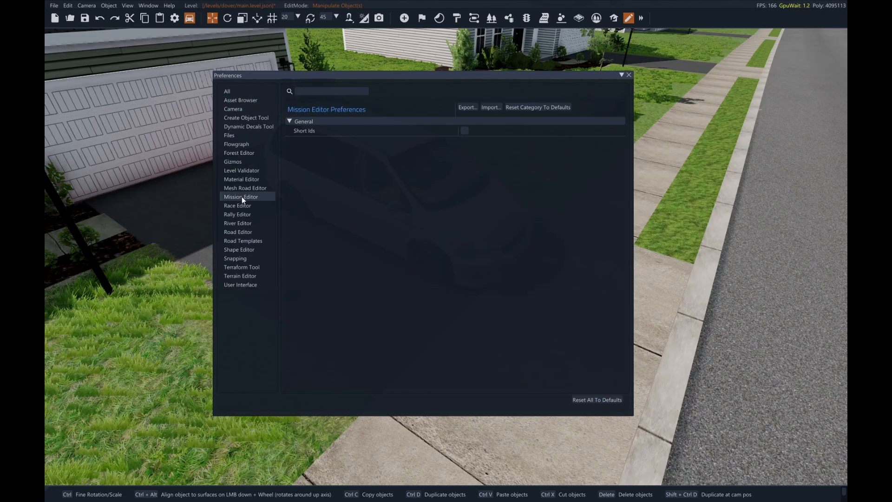
{"action": "left_click", "coordinate": [255, 214]}
{"action": "left_click", "coordinate": [244, 234]}
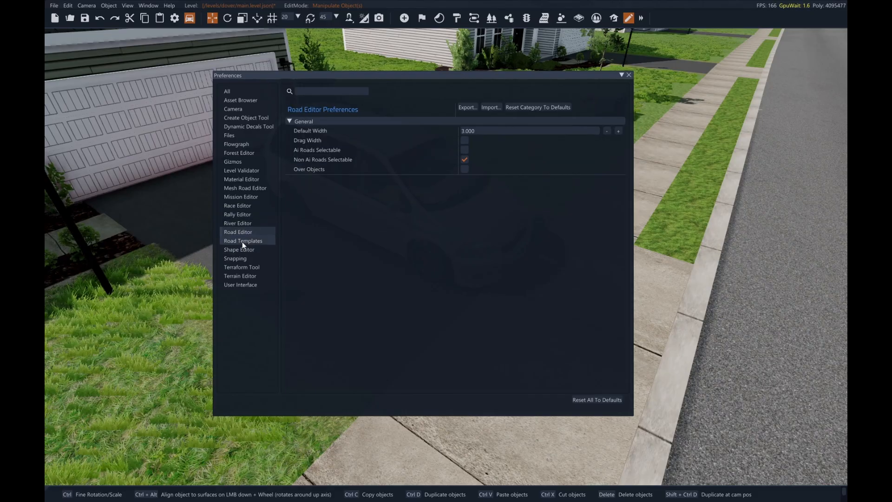
{"action": "left_click", "coordinate": [241, 242]}
{"action": "left_click", "coordinate": [241, 251]}
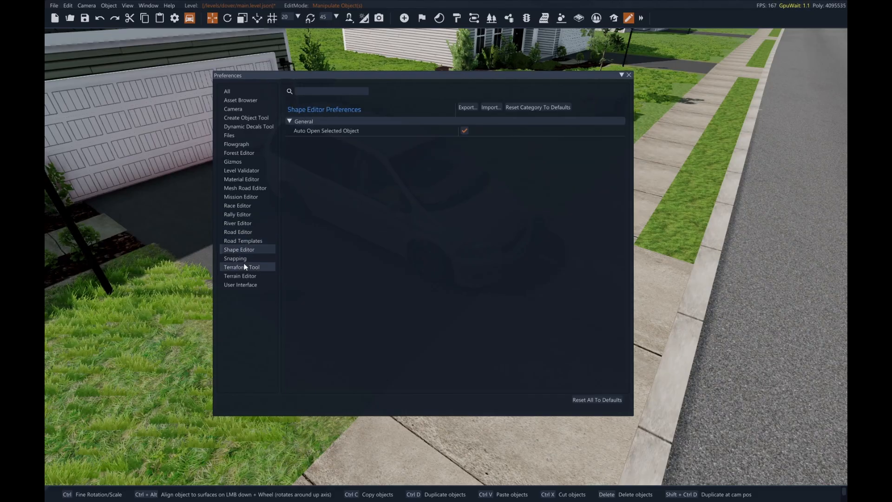
{"action": "left_click", "coordinate": [242, 259]}
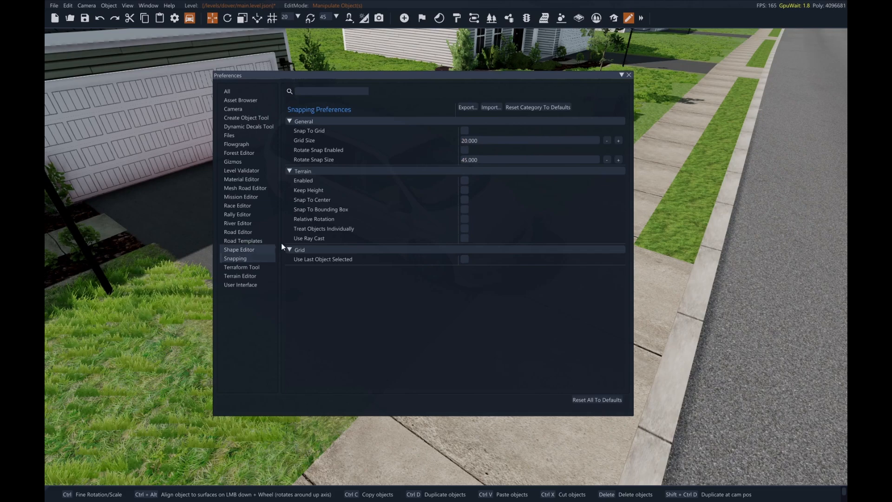
{"action": "left_click", "coordinate": [253, 276]}
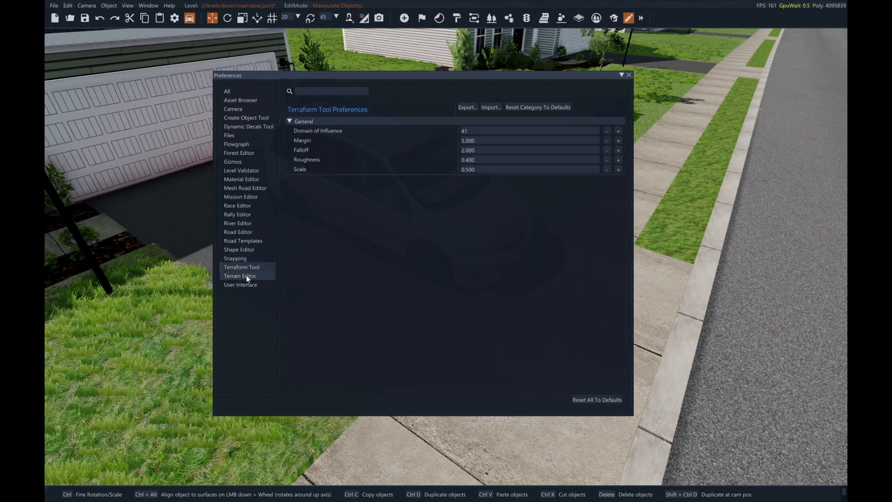
{"action": "left_click", "coordinate": [246, 284]}
{"action": "left_click", "coordinate": [245, 276]}
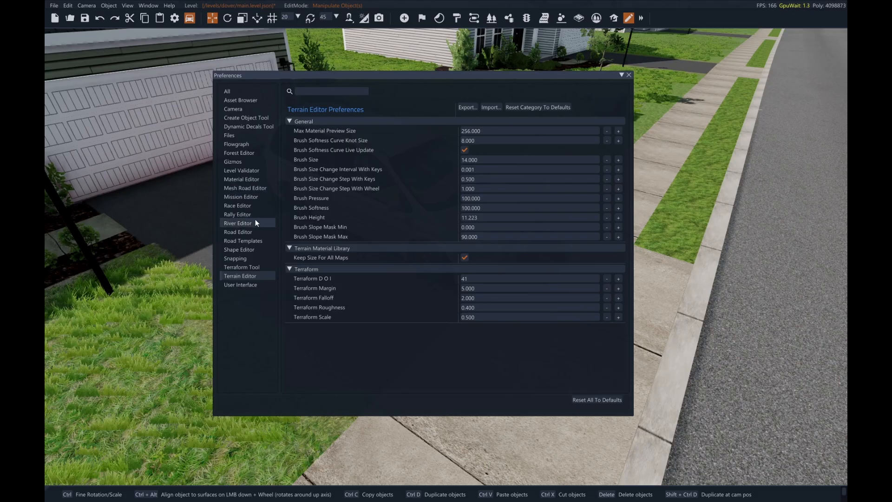
Examine the Asset Browser preferences, including the list of directories to load, and close the preferences
{"action": "left_click", "coordinate": [240, 100]}
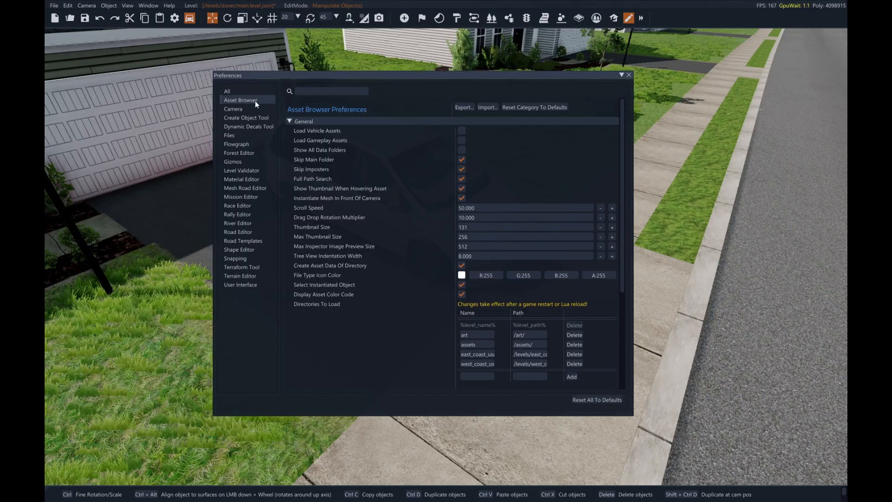
{"action": "scroll", "coordinate": [448, 278], "scroll_direction": "down", "scroll_amount": 2}
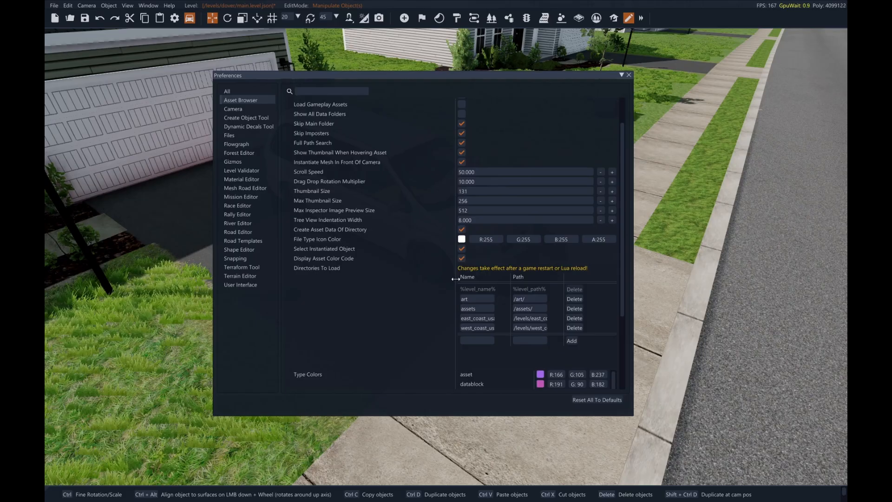
{"action": "scroll", "coordinate": [628, 282], "scroll_direction": "up", "scroll_amount": 2}
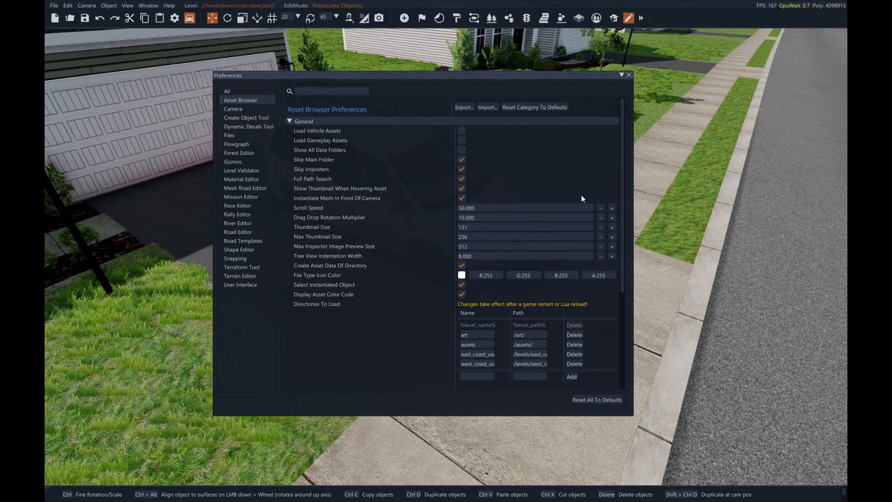
{"action": "left_click", "coordinate": [629, 76]}
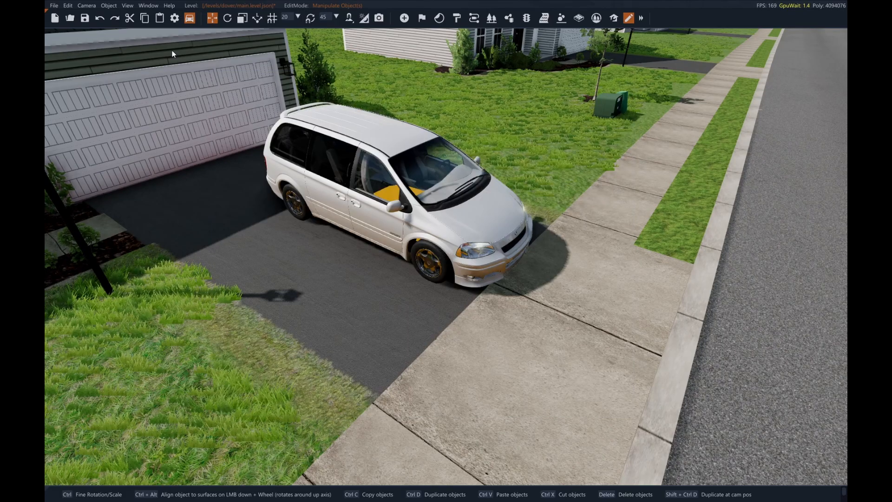
Enable driving the vehicle in the editor and drive the white van along the street into another house's driveway
{"action": "left_click", "coordinate": [189, 21]}
{"action": "key", "text": "w"}
{"action": "key", "text": "d"}
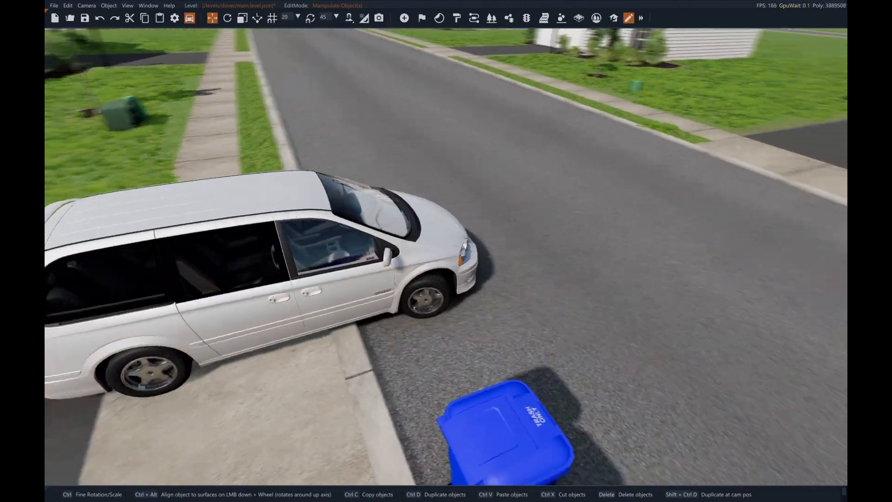
{"action": "key", "text": "w"}
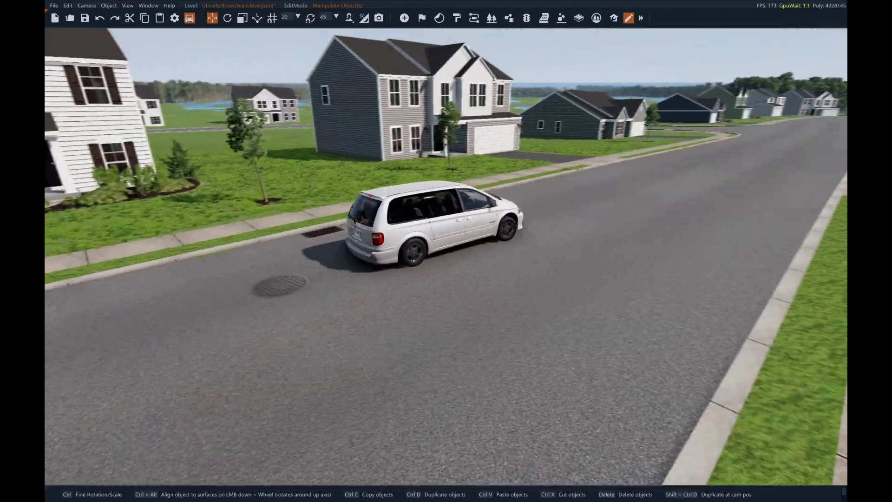
{"action": "key", "text": "Left"}
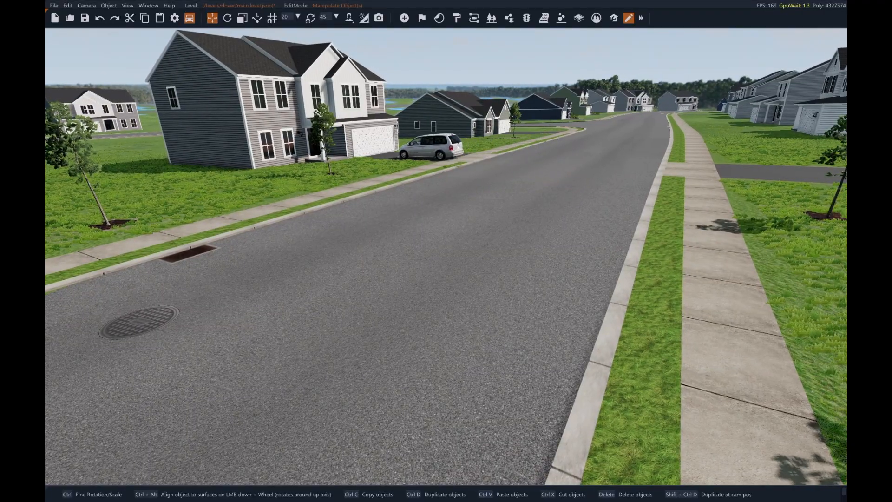
{"action": "right_click_drag", "start_coordinate": [446, 256], "coordinate": [134, 221]}
Disable vehicle driving, lift the parked van above the driveway with the translate gizmo, and release it
{"action": "left_click", "coordinate": [190, 18]}
{"action": "right_click_drag", "start_coordinate": [283, 153], "coordinate": [214, 195]}
{"action": "key", "text": "w"}
{"action": "right_click_drag", "start_coordinate": [251, 151], "coordinate": [279, 165]}
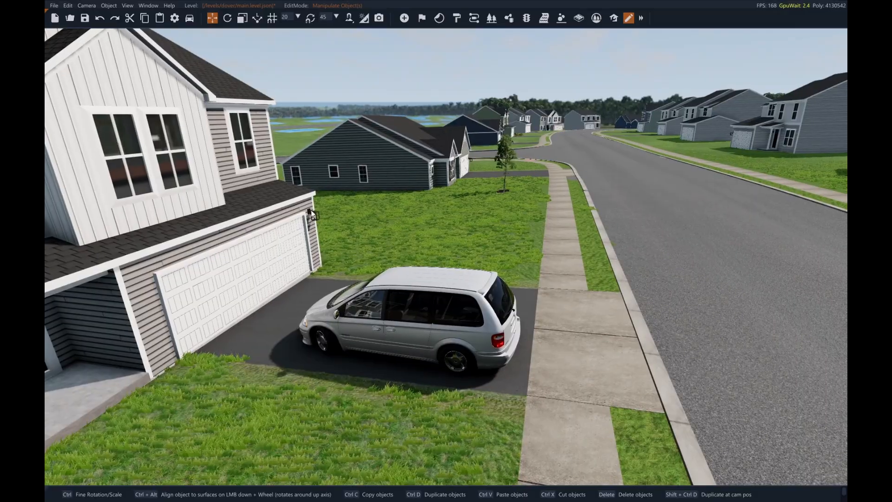
{"action": "left_click", "coordinate": [410, 297]}
{"action": "left_click_drag", "start_coordinate": [387, 295], "coordinate": [471, 216]}
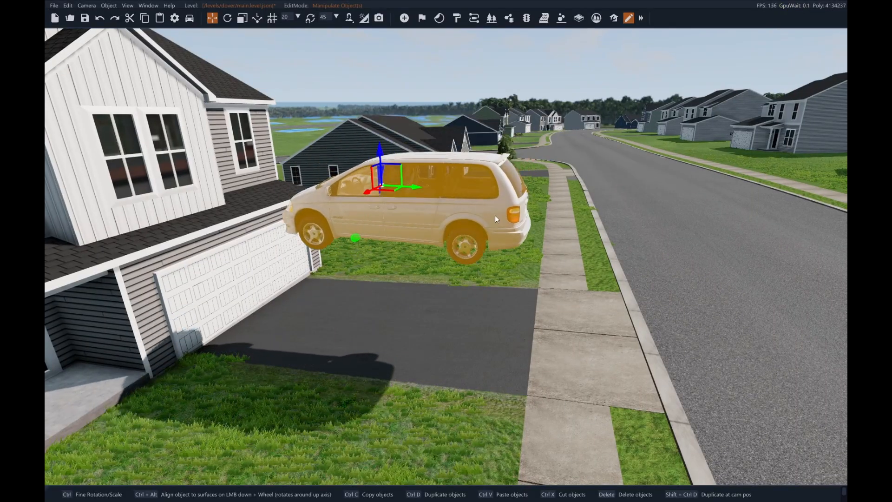
{"action": "left_click", "coordinate": [554, 200]}
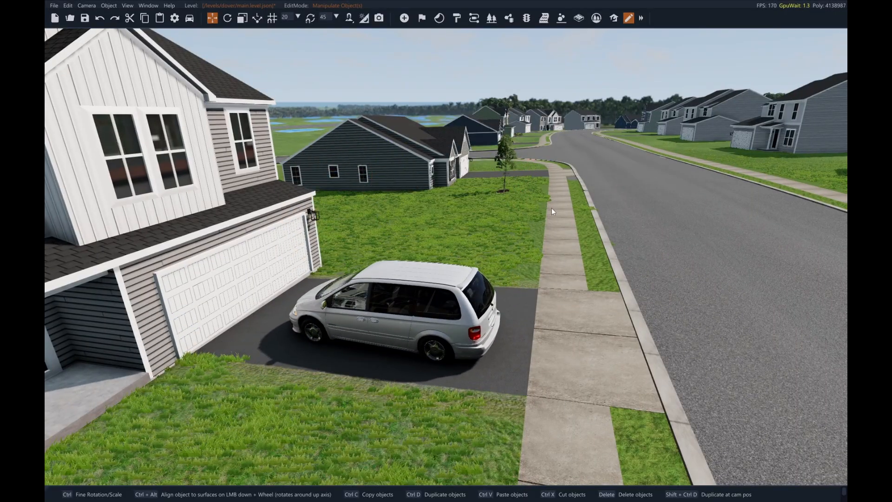
Select and deselect the van, and turn driving the vehicle in the editor back on
{"action": "left_click", "coordinate": [397, 300]}
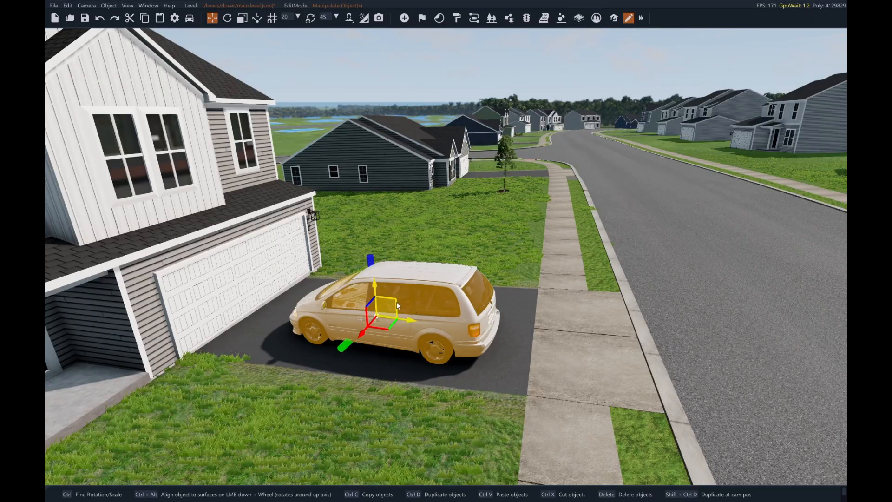
{"action": "left_click", "coordinate": [475, 259]}
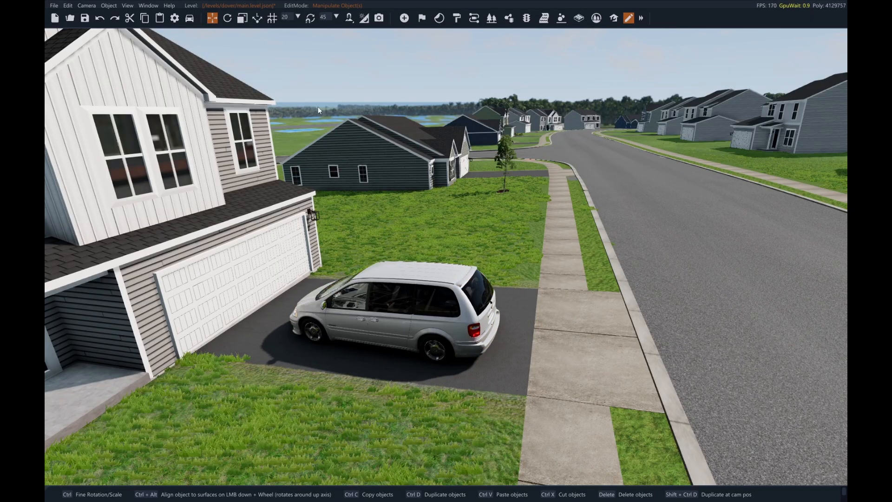
{"action": "left_click", "coordinate": [189, 17]}
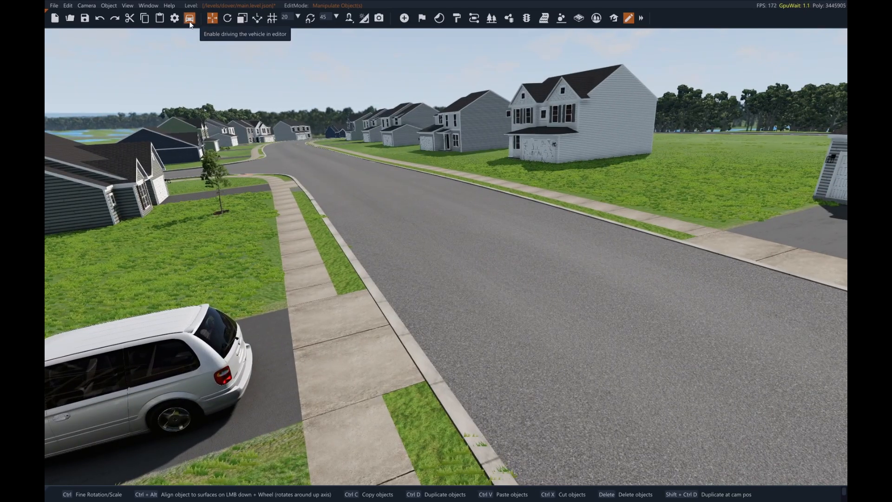
{"action": "mouse_move", "coordinate": [317, 53]}
{"action": "right_mouse_down"}
{"action": "mouse_move", "coordinate": [558, 65]}
{"action": "mouse_move", "coordinate": [344, 130]}
{"action": "mouse_move", "coordinate": [316, 53]}
{"action": "right_mouse_up"}
{"action": "left_click", "coordinate": [189, 18]}
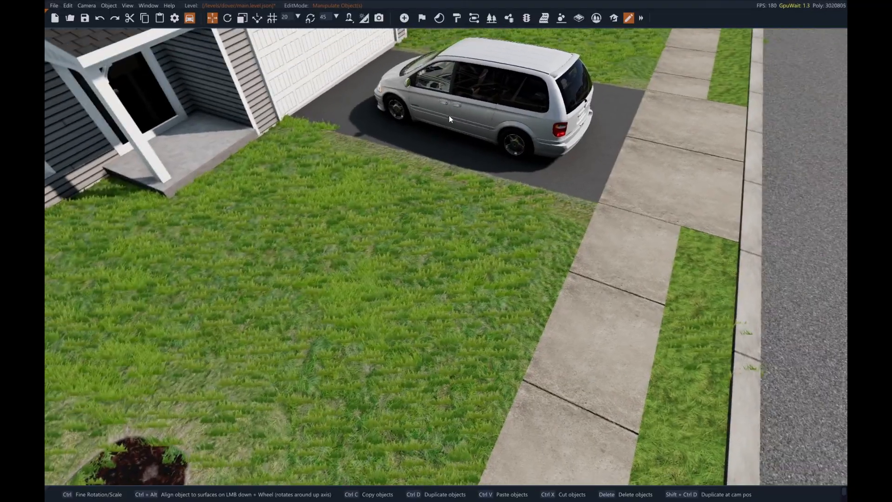
{"action": "key", "text": "Delete"}
{"action": "right_click_drag", "start_coordinate": [444, 129], "coordinate": [403, 113]}
{"action": "key", "text": "s"}
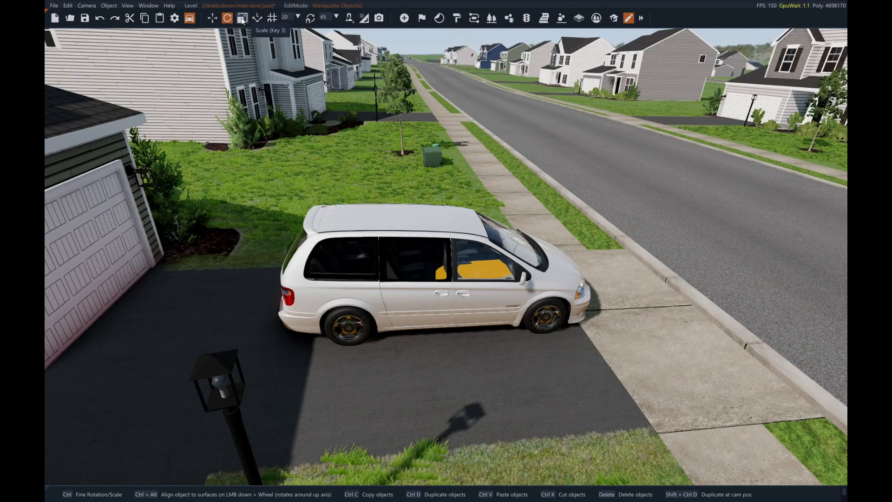
Try the grid snap and rotate snap toggles
{"action": "left_click", "coordinate": [272, 18]}
{"action": "left_click", "coordinate": [309, 17]}
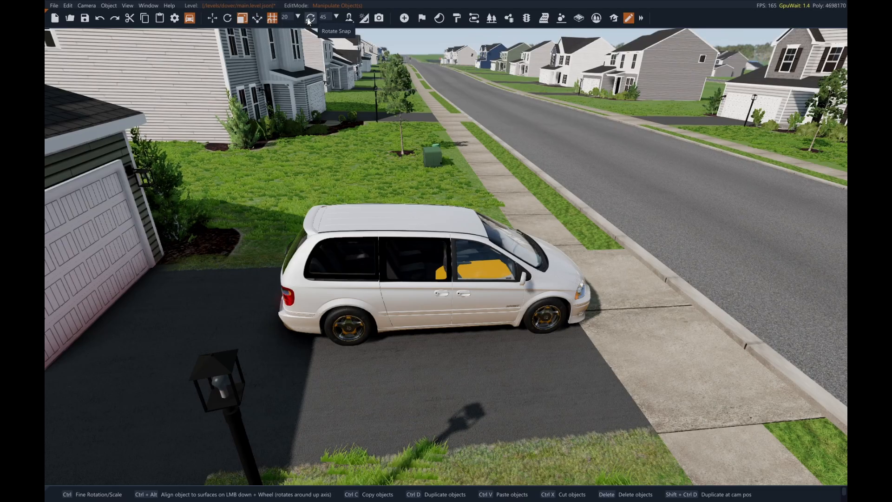
{"action": "left_click", "coordinate": [350, 17]}
{"action": "left_click", "coordinate": [308, 18]}
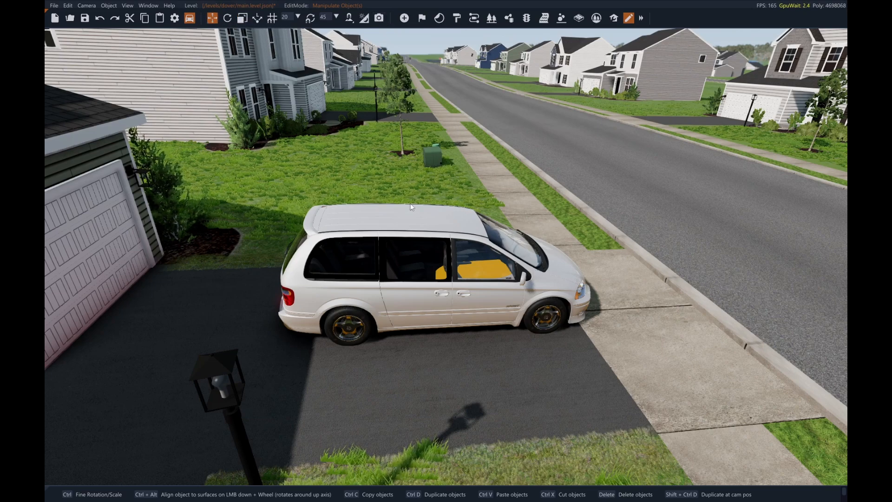
Select the large green utility box on the neighbouring lawn and try moving it with the translate gizmo
{"action": "key", "text": "w"}
{"action": "right_click_drag", "start_coordinate": [492, 263], "coordinate": [354, 247]}
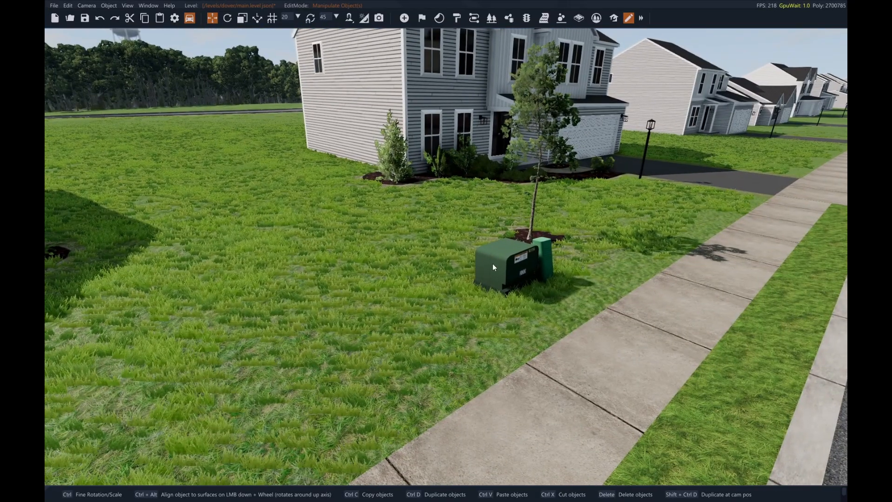
{"action": "left_click", "coordinate": [492, 263]}
{"action": "right_click_drag", "start_coordinate": [483, 251], "coordinate": [460, 274]}
{"action": "key", "text": "d"}
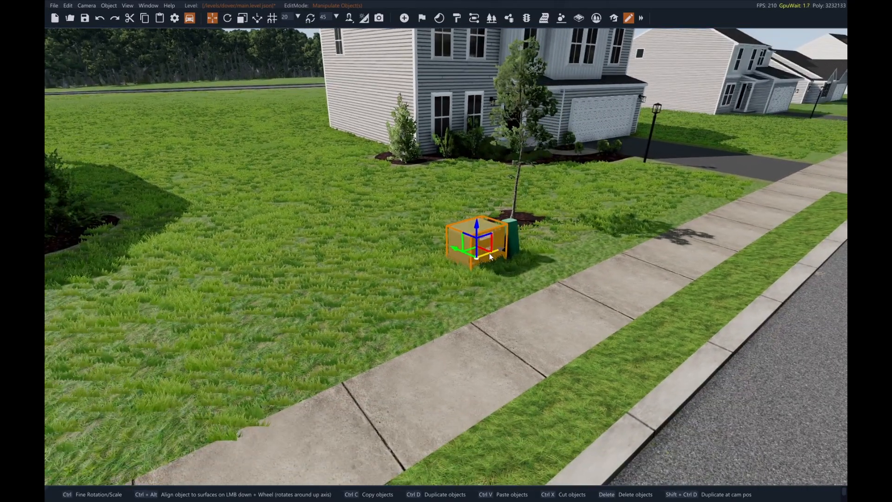
{"action": "left_click_drag", "start_coordinate": [480, 252], "coordinate": [508, 244]}
Try rotating the large utility box with the rotate gizmo
{"action": "key", "text": "d"}
{"action": "mouse_move", "coordinate": [507, 244]}
{"action": "right_mouse_down"}
{"action": "mouse_move", "coordinate": [483, 238]}
{"action": "mouse_move", "coordinate": [495, 236]}
{"action": "right_mouse_up"}
{"action": "key", "text": "w"}
{"action": "left_click", "coordinate": [227, 19]}
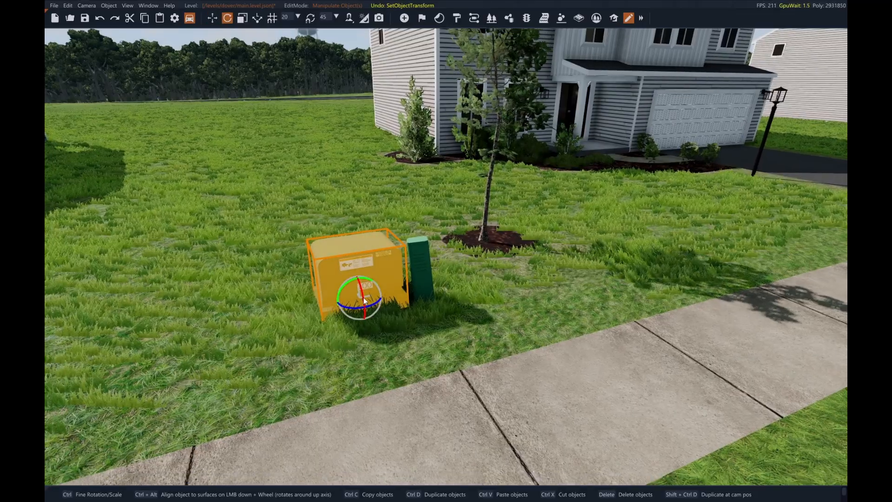
{"action": "left_click_drag", "start_coordinate": [352, 311], "coordinate": [372, 314]}
Select the slim green pedestal beside the utility box, stretch it vertically with the scale gizmo, and undo the scaling
{"action": "key", "text": "3"}
{"action": "left_click", "coordinate": [429, 277]}
{"action": "key", "text": "d"}
{"action": "right_click_drag", "start_coordinate": [428, 279], "coordinate": [420, 260]}
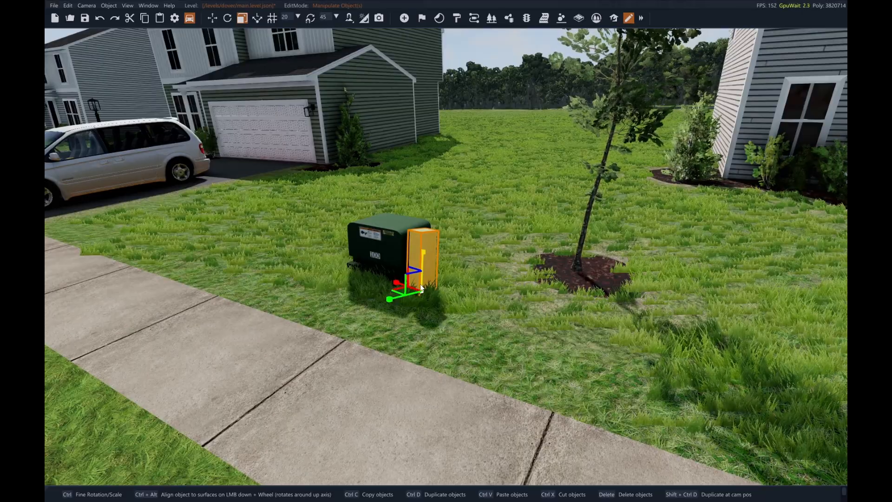
{"action": "left_click_drag", "start_coordinate": [423, 258], "coordinate": [452, 98]}
{"action": "key", "text": "ctrl+z"}
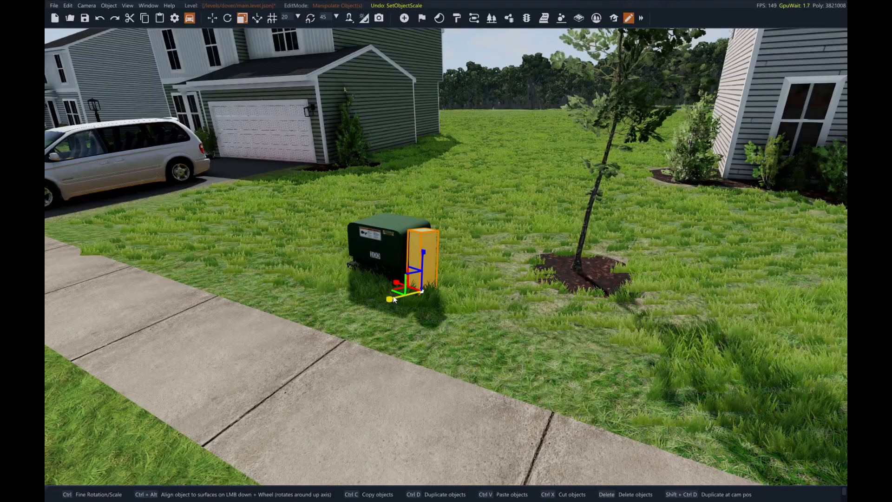
Scale the slim pedestal along the green axis and then uniformly from the gizmo centre, undoing the changes
{"action": "left_click_drag", "start_coordinate": [392, 298], "coordinate": [124, 340]}
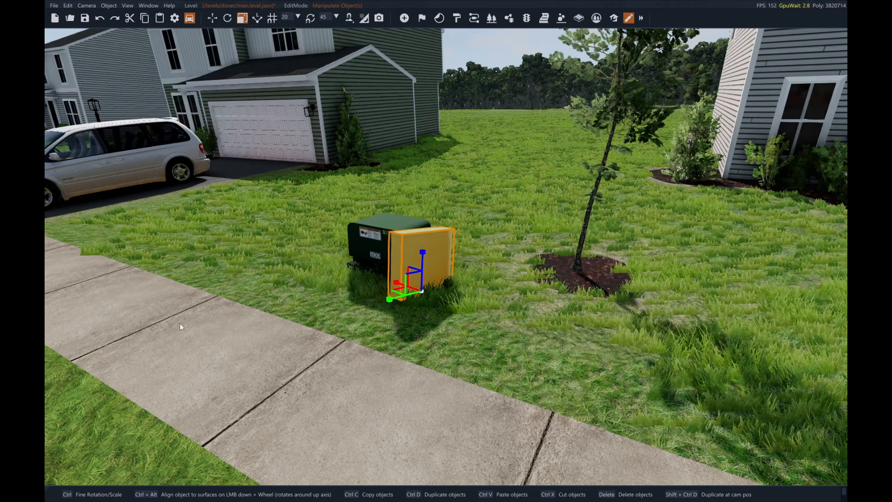
{"action": "key", "text": "ctrl+z"}
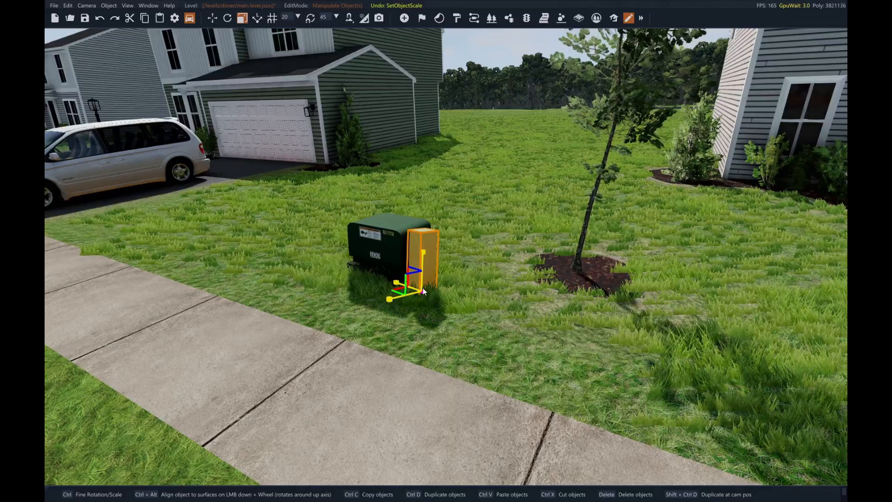
{"action": "left_click_drag", "start_coordinate": [423, 293], "coordinate": [498, 297]}
{"action": "left_click", "coordinate": [497, 331]}
{"action": "right_click_drag", "start_coordinate": [497, 332], "coordinate": [448, 328]}
{"action": "key", "text": "ctrl+z"}
{"action": "key", "text": "ctrl+z"}
{"action": "key", "text": "ctrl+z"}
Try rotating the large utility box about its vertical axis
{"action": "key", "text": "a"}
{"action": "key", "text": "2"}
{"action": "key", "text": "w"}
{"action": "right_click_drag", "start_coordinate": [439, 334], "coordinate": [475, 261]}
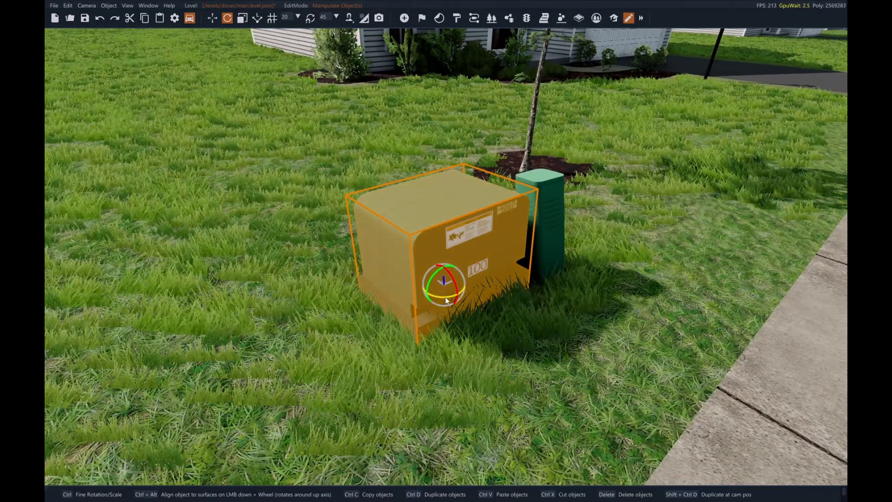
{"action": "left_click_drag", "start_coordinate": [444, 297], "coordinate": [506, 302]}
{"action": "key", "text": "d"}
{"action": "right_click_drag", "start_coordinate": [506, 302], "coordinate": [464, 296]}
Try scaling the large utility box uniformly with the scale gizmo
{"action": "key", "text": "d"}
{"action": "key", "text": "3"}
{"action": "key", "text": "s"}
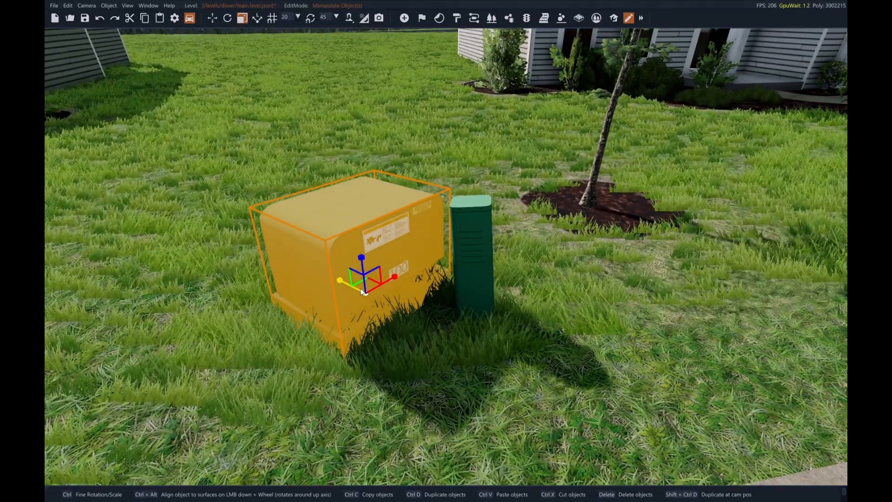
{"action": "mouse_move", "coordinate": [366, 294]}
{"action": "left_mouse_down"}
{"action": "mouse_move", "coordinate": [369, 236]}
{"action": "mouse_move", "coordinate": [363, 323]}
{"action": "mouse_move", "coordinate": [378, 111]}
{"action": "mouse_move", "coordinate": [367, 314]}
{"action": "mouse_move", "coordinate": [372, 293]}
{"action": "mouse_move", "coordinate": [398, 288]}
{"action": "mouse_move", "coordinate": [377, 283]}
{"action": "left_mouse_up"}
{"action": "mouse_move", "coordinate": [384, 185]}
{"action": "left_mouse_down"}
{"action": "mouse_move", "coordinate": [403, 197]}
{"action": "mouse_move", "coordinate": [381, 213]}
{"action": "mouse_move", "coordinate": [373, 193]}
{"action": "left_mouse_up"}
Try the rotate gizmo's blue ring on the large utility box and deselect the box
{"action": "key", "text": "1"}
{"action": "key", "text": "2"}
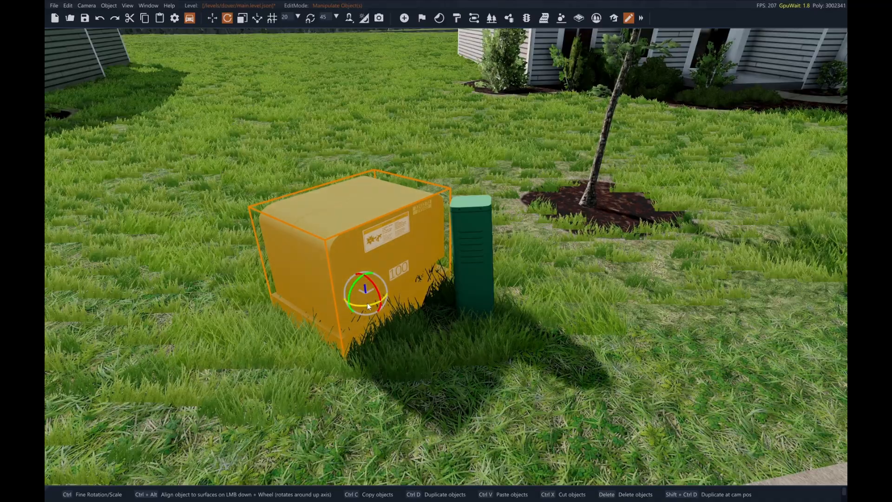
{"action": "left_click_drag", "start_coordinate": [367, 302], "coordinate": [345, 303]}
{"action": "left_click", "coordinate": [467, 364]}
{"action": "key", "text": "s"}
{"action": "right_click_drag", "start_coordinate": [469, 367], "coordinate": [446, 330]}
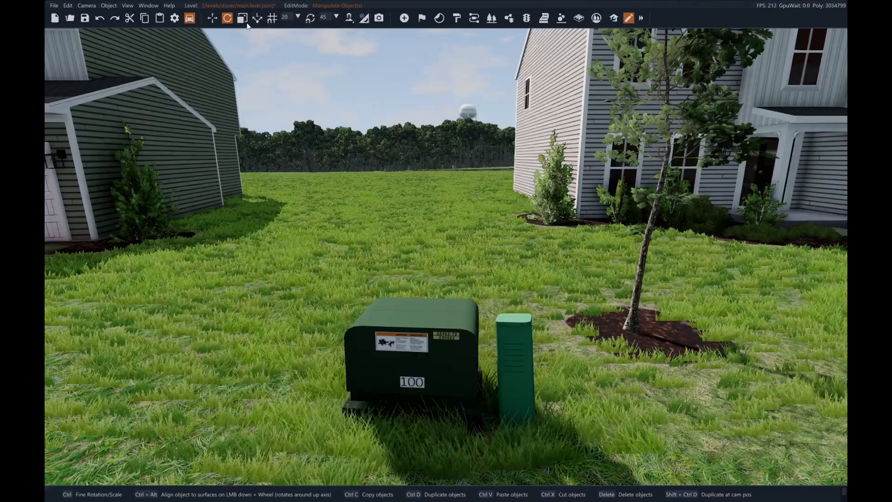
Reselect the large utility box and toggle the gizmo alignment between world and object axes
{"action": "left_click", "coordinate": [409, 381]}
{"action": "key", "text": "w"}
{"action": "key", "text": "d"}
{"action": "right_click_drag", "start_coordinate": [411, 382], "coordinate": [367, 427]}
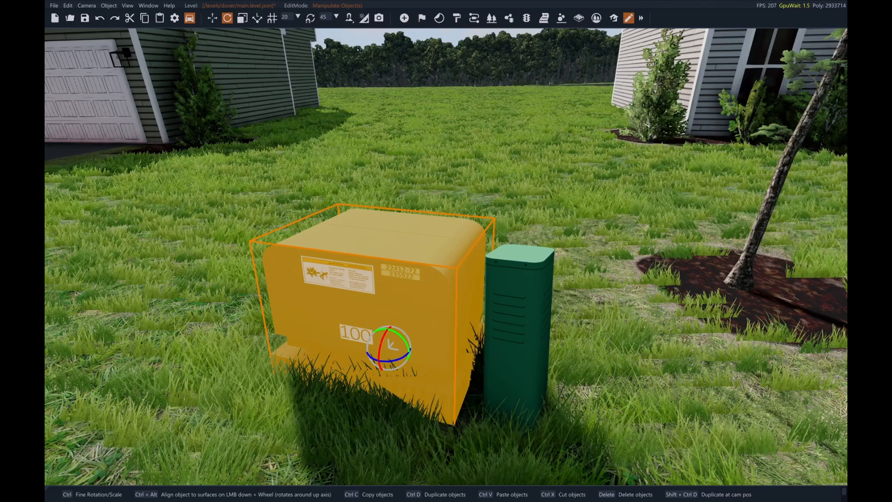
{"action": "left_click", "coordinate": [257, 18]}
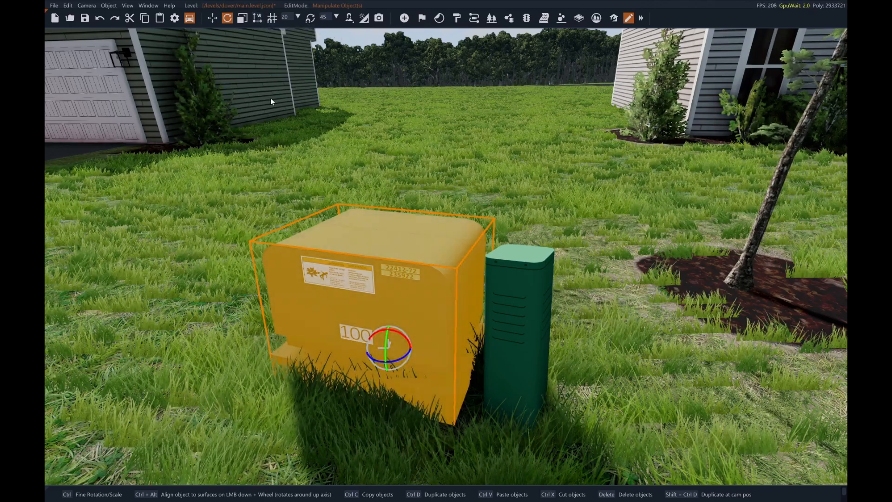
Try rotating the utility box with the toggled gizmo alignment, checking it from several angles
{"action": "right_click_drag", "start_coordinate": [382, 295], "coordinate": [260, 320]}
{"action": "key", "text": "d"}
{"action": "right_click_drag", "start_coordinate": [427, 219], "coordinate": [431, 260]}
{"action": "key", "text": "s"}
{"action": "key", "text": "a"}
{"action": "left_click_drag", "start_coordinate": [497, 256], "coordinate": [463, 295]}
{"action": "key", "text": "a"}
{"action": "right_click_drag", "start_coordinate": [462, 249], "coordinate": [495, 246]}
{"action": "key", "text": "w"}
{"action": "key", "text": "s"}
{"action": "mouse_move", "coordinate": [475, 253]}
{"action": "left_mouse_down"}
{"action": "mouse_move", "coordinate": [466, 227]}
{"action": "mouse_move", "coordinate": [481, 264]}
{"action": "left_mouse_up"}
{"action": "key", "text": "d"}
{"action": "right_click_drag", "start_coordinate": [481, 264], "coordinate": [467, 253]}
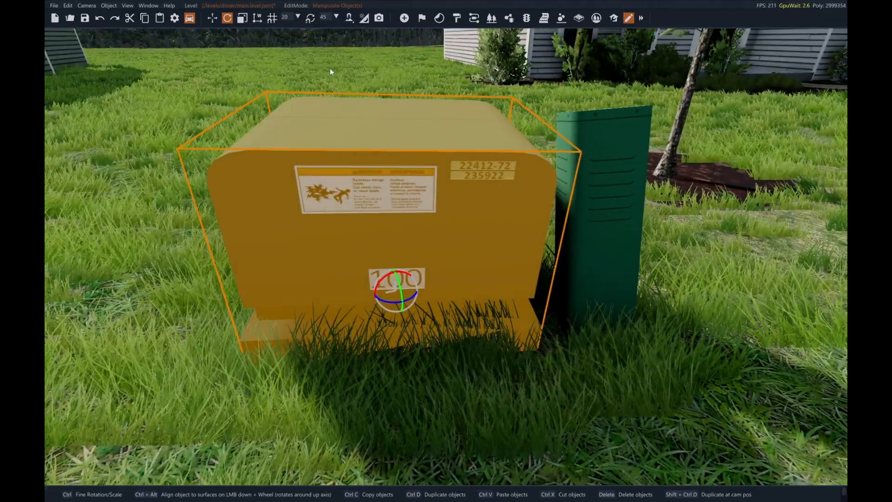
Toggle the gizmo alignment again and try rotating the utility box about its tilted axes
{"action": "left_click", "coordinate": [258, 18]}
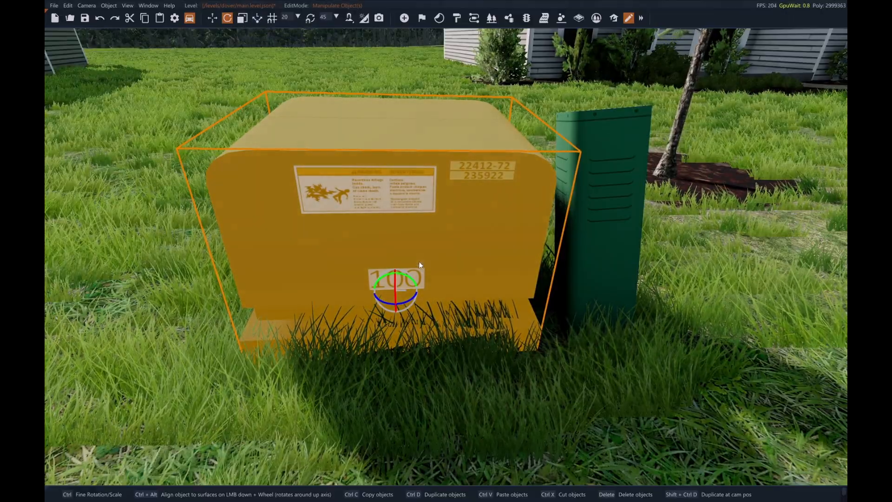
{"action": "key", "text": "a"}
{"action": "right_click_drag", "start_coordinate": [409, 260], "coordinate": [429, 260]}
{"action": "mouse_move", "coordinate": [358, 298]}
{"action": "left_mouse_down"}
{"action": "mouse_move", "coordinate": [350, 262]}
{"action": "mouse_move", "coordinate": [367, 308]}
{"action": "mouse_move", "coordinate": [349, 294]}
{"action": "mouse_move", "coordinate": [369, 287]}
{"action": "mouse_move", "coordinate": [327, 300]}
{"action": "mouse_move", "coordinate": [356, 293]}
{"action": "left_mouse_up"}
{"action": "key", "text": "d"}
{"action": "right_click_drag", "start_coordinate": [355, 294], "coordinate": [313, 269]}
{"action": "left_click_drag", "start_coordinate": [313, 269], "coordinate": [329, 263]}
{"action": "key", "text": "a"}
{"action": "right_click_drag", "start_coordinate": [329, 263], "coordinate": [349, 273]}
Undo the rotations of the utility box and toggle the gizmo alignment back
{"action": "key", "text": "ctrl+z"}
{"action": "key", "text": "ctrl+z"}
{"action": "key", "text": "ctrl+z"}
{"action": "key", "text": "ctrl+z"}
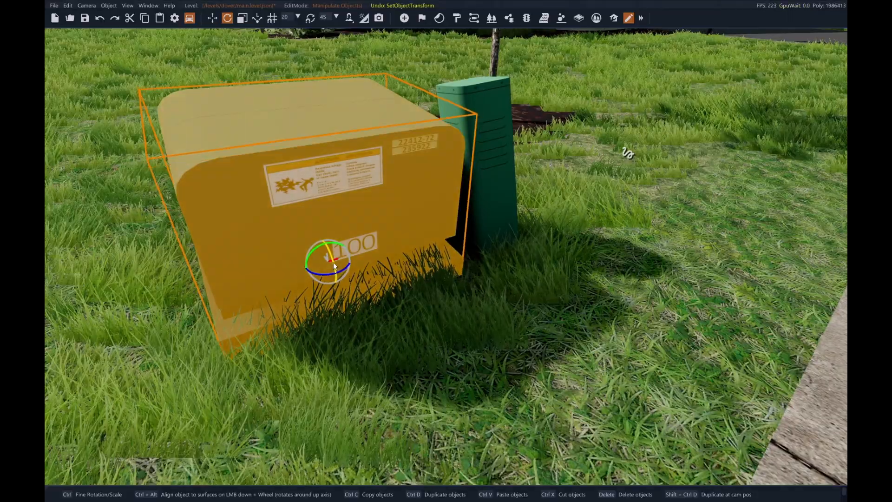
{"action": "key", "text": "ctrl+z"}
{"action": "left_click", "coordinate": [373, 288]}
{"action": "left_click", "coordinate": [357, 196]}
{"action": "key", "text": "ctrl+z"}
{"action": "left_click", "coordinate": [325, 77]}
{"action": "left_click", "coordinate": [257, 18]}
Turn on grid snap with a grid size of 1 and move the utility box along the green axis away from the pedestal
{"action": "key", "text": "s"}
{"action": "right_click_drag", "start_coordinate": [426, 161], "coordinate": [336, 47]}
{"action": "left_click", "coordinate": [272, 19]}
{"action": "left_click", "coordinate": [367, 216]}
{"action": "right_click_drag", "start_coordinate": [371, 221], "coordinate": [320, 274]}
{"action": "key", "text": "s"}
{"action": "left_click", "coordinate": [298, 18]}
{"action": "left_click", "coordinate": [289, 64]}
{"action": "key", "text": "1"}
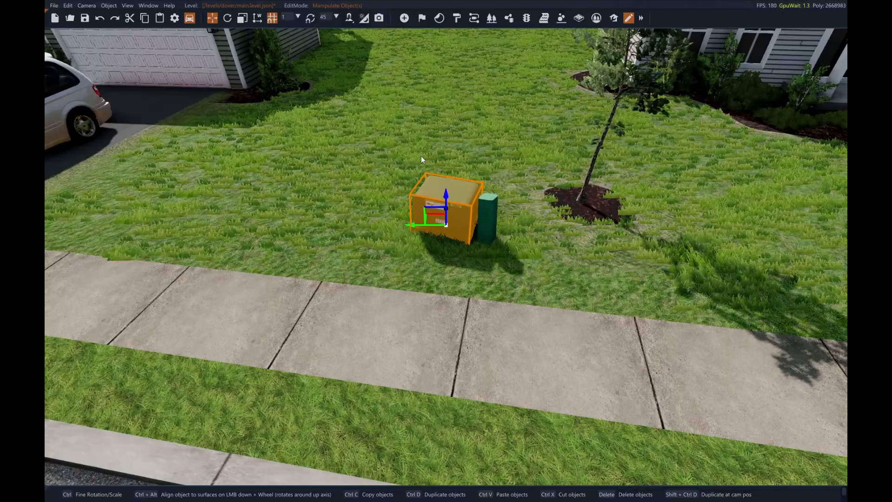
{"action": "left_click_drag", "start_coordinate": [415, 222], "coordinate": [392, 226]}
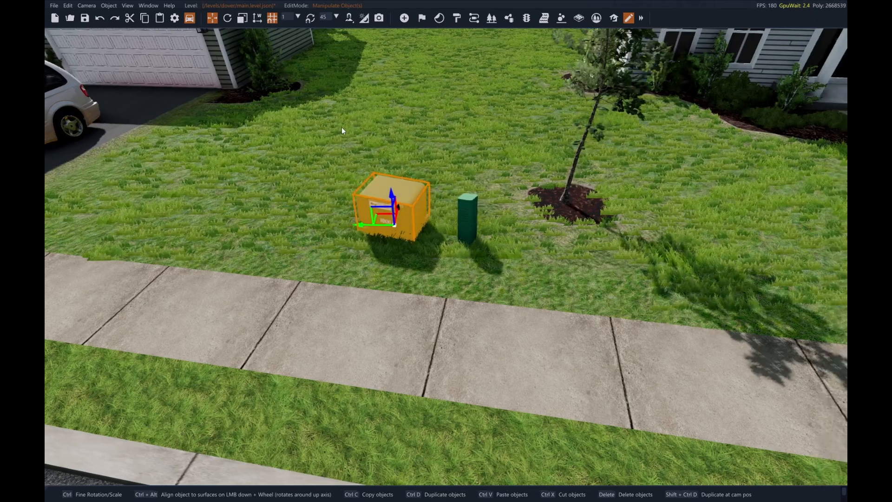
Set the grid snap size to 0.25 and move the utility box along the green axis beside the pedestal
{"action": "right_click_drag", "start_coordinate": [342, 127], "coordinate": [335, 80]}
{"action": "key", "text": "d"}
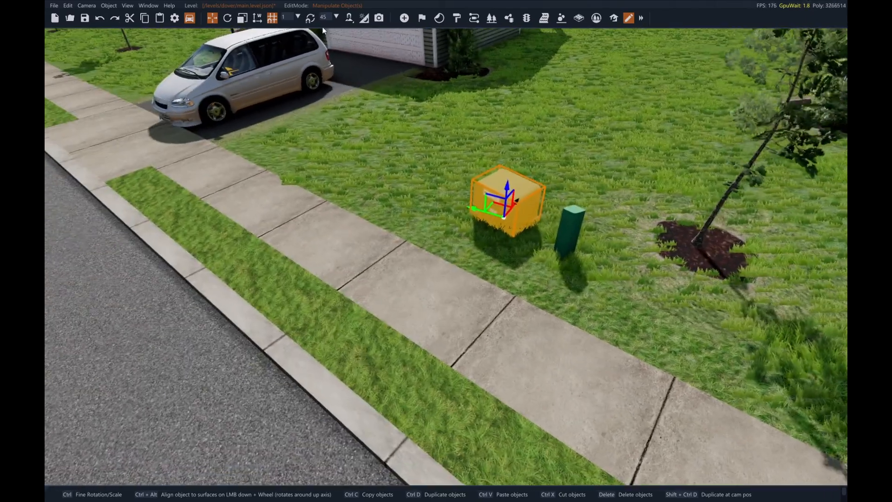
{"action": "left_click", "coordinate": [295, 18]}
{"action": "scroll", "coordinate": [286, 70], "scroll_direction": "up", "scroll_amount": 1}
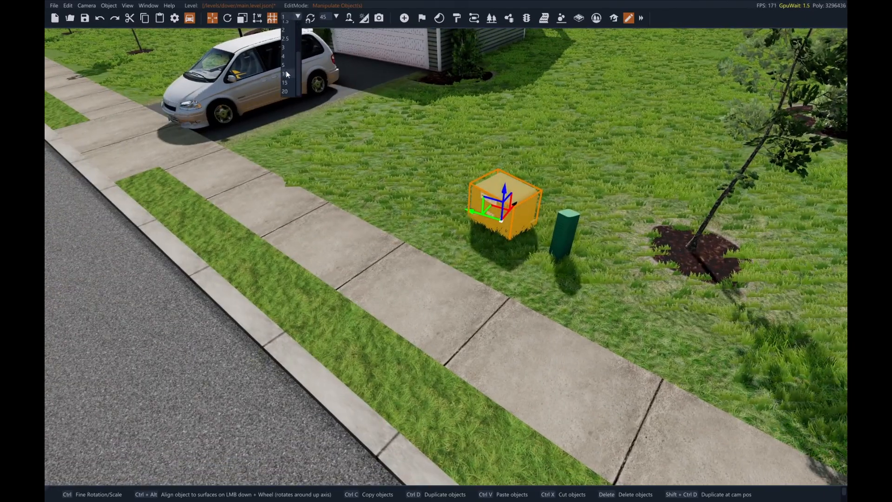
{"action": "left_click", "coordinate": [287, 47]}
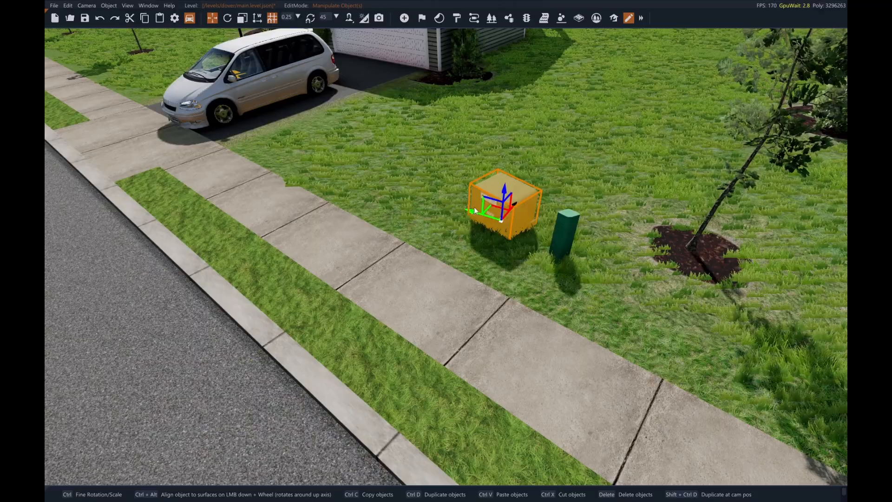
{"action": "left_click_drag", "start_coordinate": [467, 210], "coordinate": [500, 219]}
{"action": "left_click", "coordinate": [461, 213]}
{"action": "key", "text": "w"}
{"action": "right_click_drag", "start_coordinate": [461, 213], "coordinate": [455, 197]}
{"action": "key", "text": "s"}
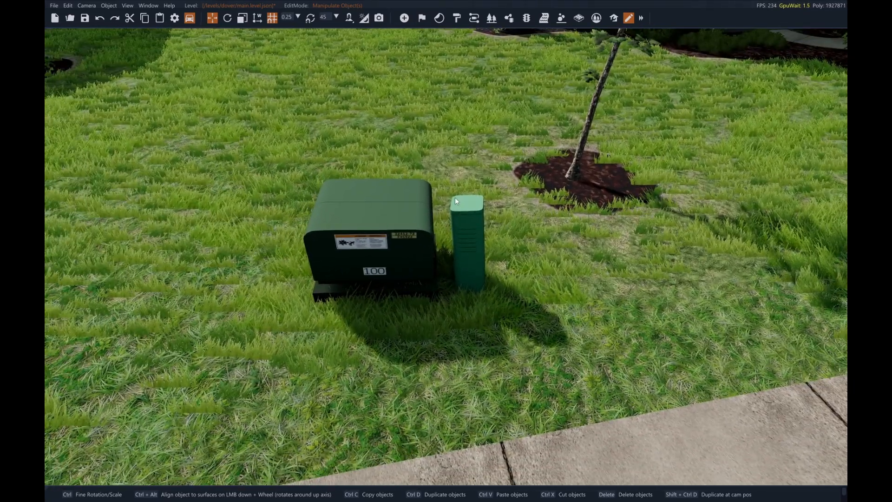
Turn off grid snap and select the utility box and the green pedestal in turn
{"action": "left_click", "coordinate": [389, 250]}
{"action": "left_click", "coordinate": [493, 320]}
{"action": "right_click_drag", "start_coordinate": [492, 320], "coordinate": [422, 270]}
{"action": "key", "text": "s"}
{"action": "left_click", "coordinate": [423, 271]}
{"action": "left_click", "coordinate": [456, 293]}
{"action": "right_click_drag", "start_coordinate": [459, 239], "coordinate": [458, 235]}
{"action": "key", "text": "d"}
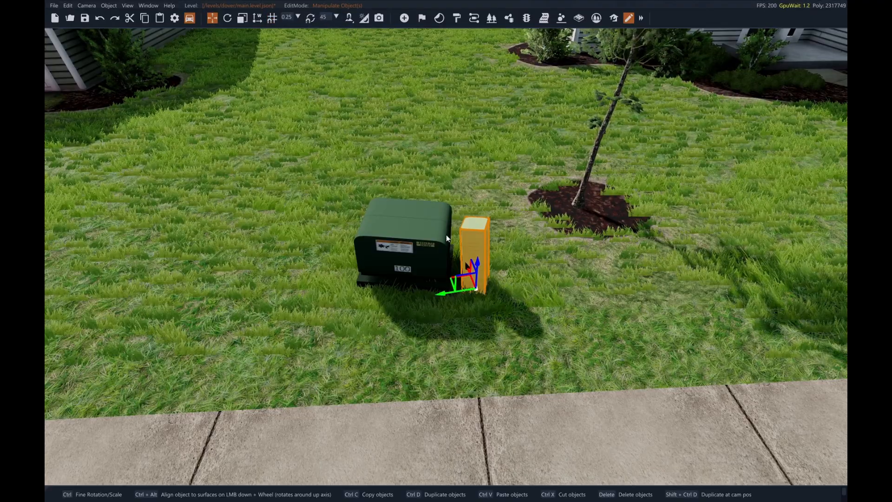
Select the utility box for rotation, turn on rotation snap at 15 degrees and try rotating it about the vertical axis
{"action": "left_click", "coordinate": [431, 234]}
{"action": "key", "text": "2"}
{"action": "key", "text": "w"}
{"action": "mouse_move", "coordinate": [431, 235]}
{"action": "right_mouse_down"}
{"action": "mouse_move", "coordinate": [413, 265]}
{"action": "mouse_move", "coordinate": [419, 226]}
{"action": "right_mouse_up"}
{"action": "left_click", "coordinate": [310, 18]}
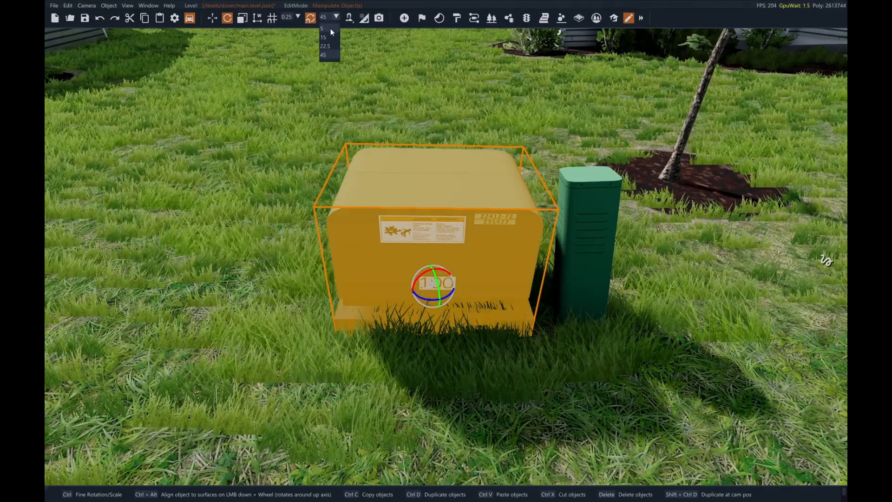
{"action": "mouse_move", "coordinate": [432, 303]}
{"action": "left_mouse_down"}
{"action": "mouse_move", "coordinate": [373, 287]}
{"action": "mouse_move", "coordinate": [438, 292]}
{"action": "left_mouse_up"}
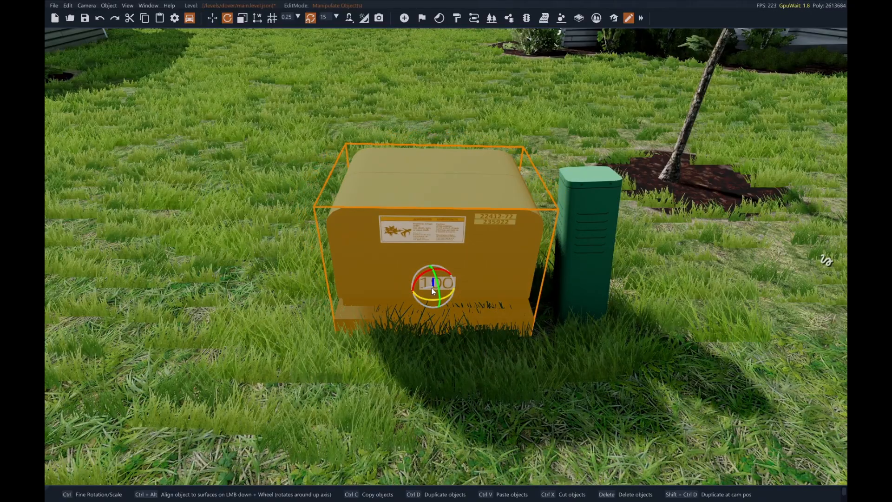
Set the rotation snap to 45 degrees, rotate the utility box about the vertical axis and turn rotation snap off
{"action": "left_click", "coordinate": [328, 17]}
{"action": "left_click", "coordinate": [329, 54]}
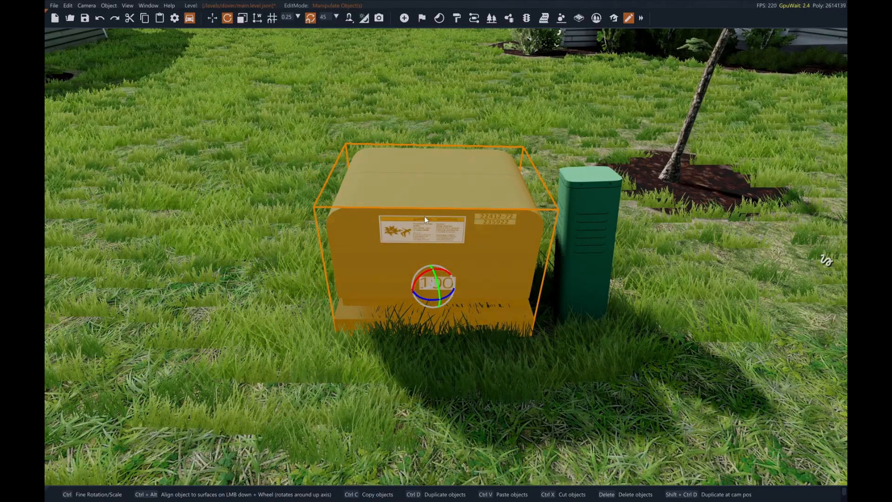
{"action": "mouse_move", "coordinate": [428, 295]}
{"action": "left_mouse_down"}
{"action": "mouse_move", "coordinate": [374, 278]}
{"action": "mouse_move", "coordinate": [437, 296]}
{"action": "mouse_move", "coordinate": [536, 290]}
{"action": "mouse_move", "coordinate": [501, 296]}
{"action": "mouse_move", "coordinate": [420, 286]}
{"action": "left_mouse_up"}
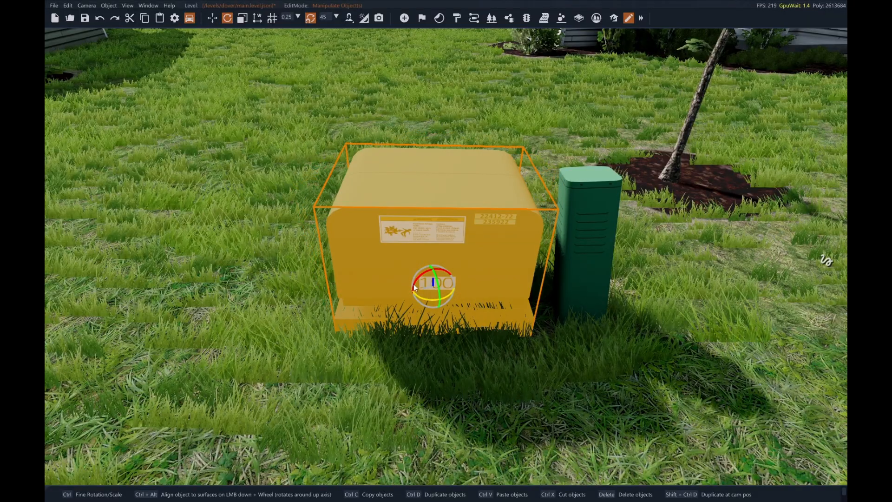
{"action": "left_click_drag", "start_coordinate": [269, 242], "coordinate": [448, 280]}
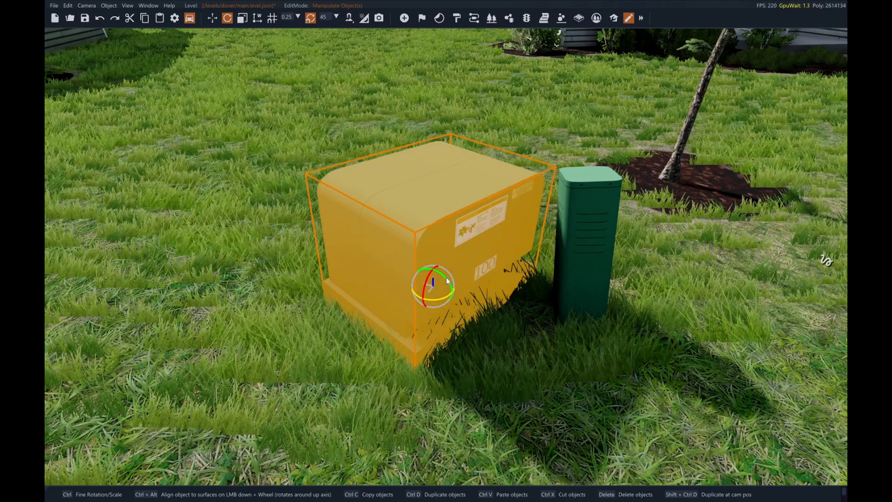
{"action": "left_click", "coordinate": [312, 18]}
Raise the utility box along the blue axis above the lawn and check it from several sides
{"action": "key", "text": "s"}
{"action": "right_click_drag", "start_coordinate": [455, 195], "coordinate": [502, 249]}
{"action": "key", "text": "1"}
{"action": "key", "text": "w"}
{"action": "key", "text": "s"}
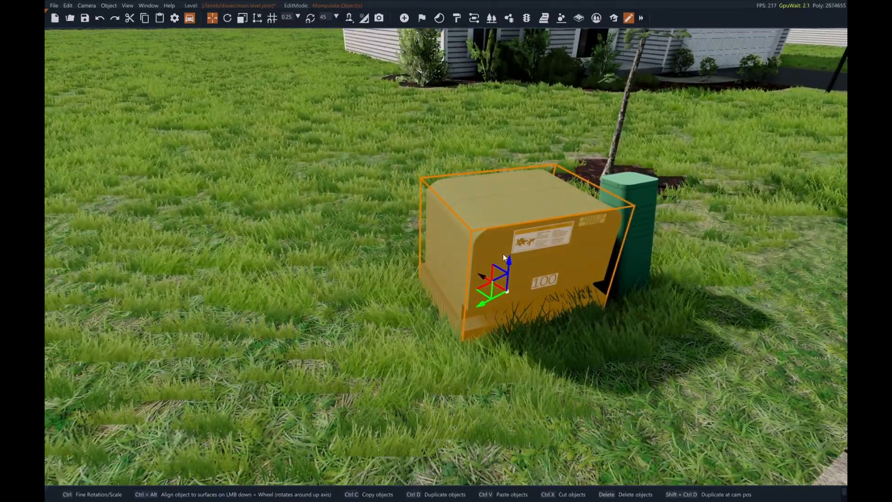
{"action": "left_click_drag", "start_coordinate": [506, 256], "coordinate": [517, 155]}
{"action": "key", "text": "d"}
{"action": "right_click_drag", "start_coordinate": [496, 273], "coordinate": [450, 201]}
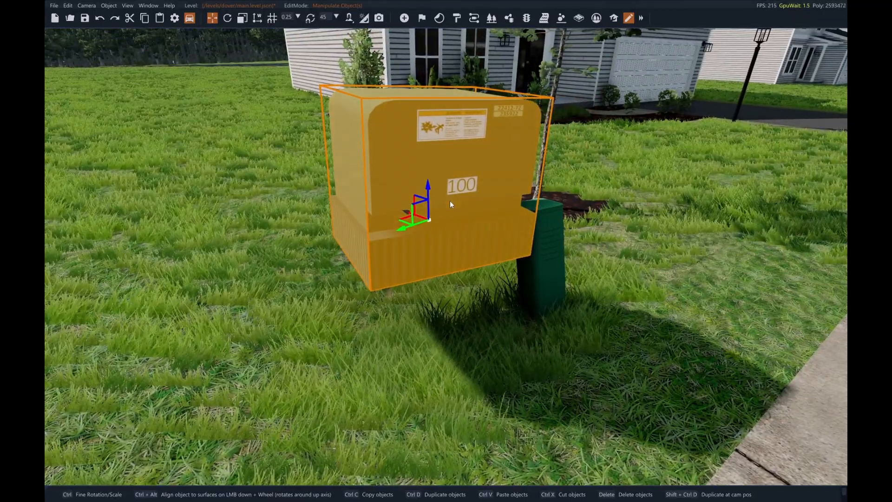
{"action": "key", "text": "s"}
{"action": "right_click_drag", "start_coordinate": [419, 158], "coordinate": [456, 177]}
{"action": "key", "text": "a"}
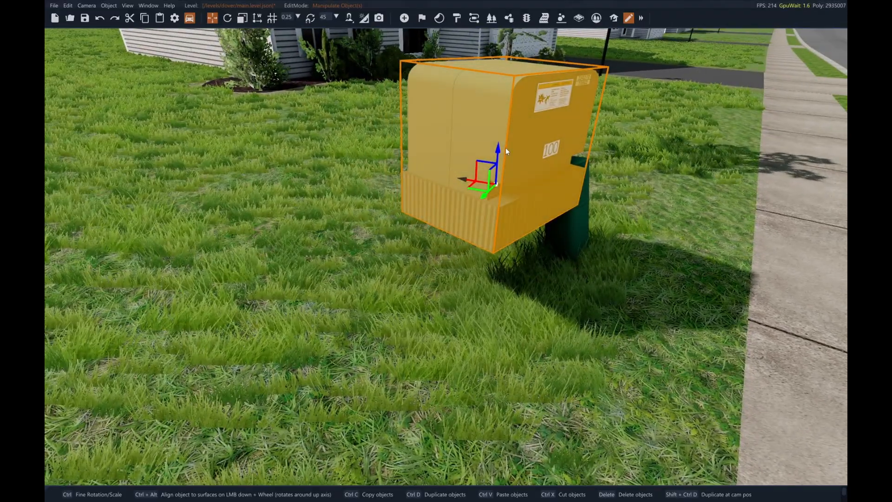
{"action": "key", "text": "d"}
{"action": "right_click_drag", "start_coordinate": [461, 147], "coordinate": [436, 245]}
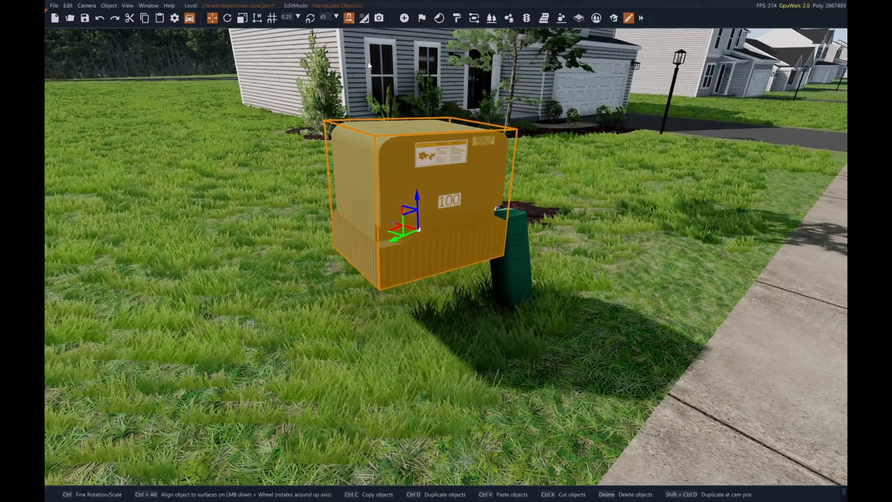
Turn on terrain snap and move the utility box across the lawn along its horizontal axes
{"action": "left_click_drag", "start_coordinate": [400, 231], "coordinate": [496, 211]}
{"action": "left_click_drag", "start_coordinate": [334, 236], "coordinate": [373, 272]}
{"action": "key", "text": "d"}
{"action": "right_click_drag", "start_coordinate": [373, 272], "coordinate": [288, 297]}
{"action": "key", "text": "w"}
{"action": "key", "text": "a"}
{"action": "key", "text": "s"}
{"action": "key", "text": "w"}
{"action": "key", "text": "d"}
{"action": "key", "text": "s"}
{"action": "key", "text": "a"}
{"action": "key", "text": "d"}
{"action": "key", "text": "s"}
{"action": "key", "text": "s"}
Select the grey two-storey house with the attached double garage
{"action": "right_click_drag", "start_coordinate": [790, 465], "coordinate": [820, 418]}
{"action": "key", "text": "w"}
{"action": "key", "text": "s"}
{"action": "key", "text": "w"}
{"action": "key", "text": "w"}
{"action": "right_click_drag", "start_coordinate": [297, 297], "coordinate": [395, 266]}
{"action": "key", "text": "s"}
{"action": "left_click", "coordinate": [351, 305]}
{"action": "key", "text": "a"}
{"action": "key", "text": "w"}
{"action": "key", "text": "a"}
{"action": "key", "text": "a"}
{"action": "key", "text": "s"}
{"action": "key", "text": "d"}
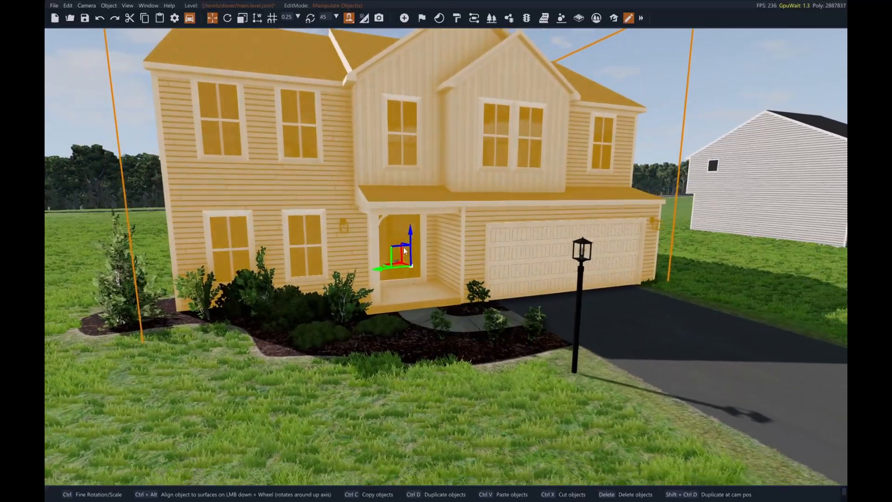
Try raising the house along the blue axis with terrain snap on and inspect its foundation from the garage side
{"action": "right_click_drag", "start_coordinate": [399, 233], "coordinate": [403, 219]}
{"action": "left_click_drag", "start_coordinate": [404, 219], "coordinate": [405, 180]}
{"action": "right_click_drag", "start_coordinate": [405, 180], "coordinate": [402, 144]}
{"action": "left_click", "coordinate": [761, 407]}
{"action": "right_click_drag", "start_coordinate": [761, 406], "coordinate": [715, 371]}
{"action": "key", "text": "d"}
{"action": "key", "text": "w"}
{"action": "left_click", "coordinate": [517, 318]}
{"action": "key", "text": "a"}
{"action": "right_click_drag", "start_coordinate": [517, 318], "coordinate": [393, 270]}
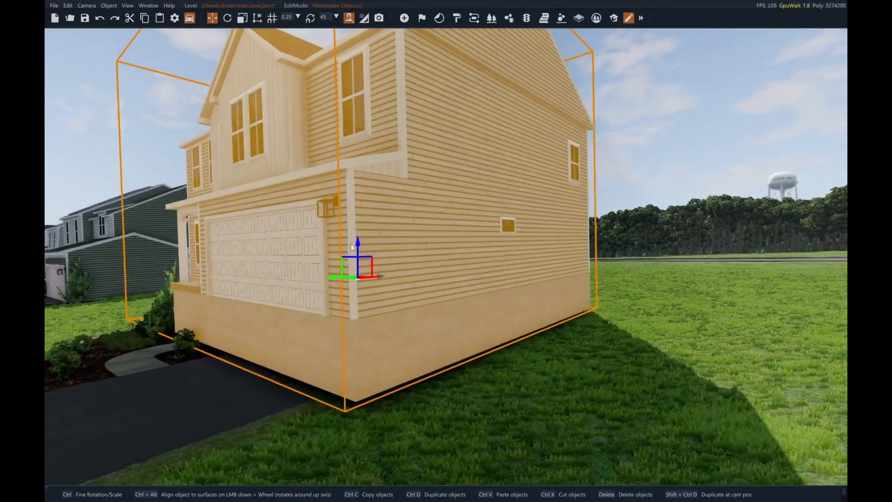
Try lowering the raised house along the blue axis with terrain snap still on
{"action": "left_click_drag", "start_coordinate": [358, 251], "coordinate": [358, 275]}
{"action": "key", "text": "a"}
{"action": "right_click_drag", "start_coordinate": [365, 281], "coordinate": [419, 280]}
{"action": "key", "text": "s"}
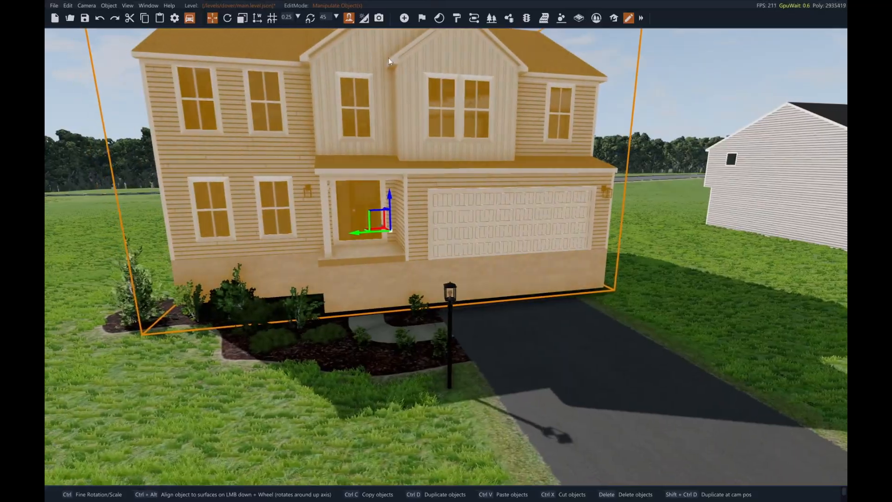
Turn off terrain snap and focus the view on the selected house
{"action": "left_click", "coordinate": [349, 18]}
{"action": "key", "text": "a"}
{"action": "right_click_drag", "start_coordinate": [395, 204], "coordinate": [314, 197]}
{"action": "key", "text": "w"}
{"action": "right_click_drag", "start_coordinate": [483, 251], "coordinate": [277, 240]}
{"action": "right_click_drag", "start_coordinate": [291, 321], "coordinate": [236, 305]}
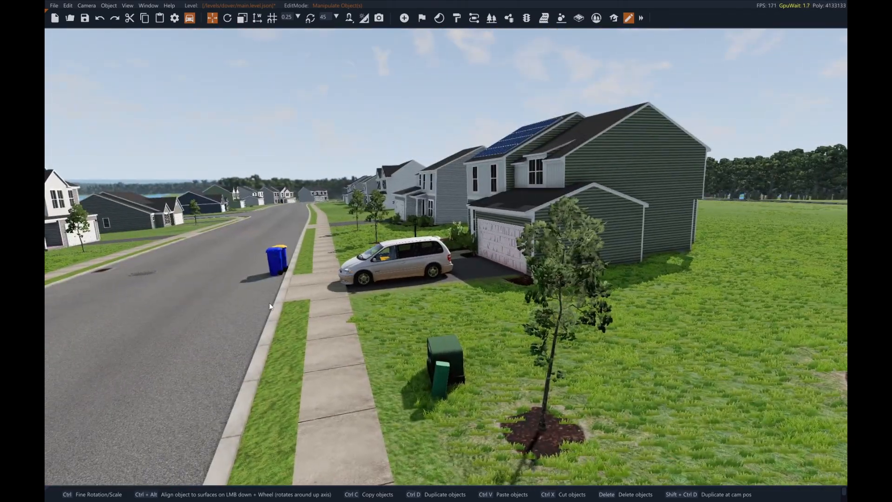
{"action": "key", "text": "f"}
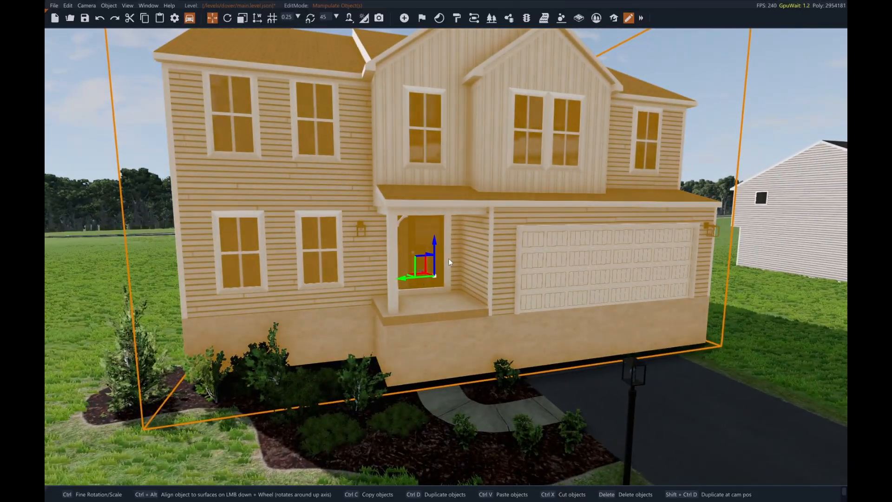
Try sliding the raised house horizontally over the lawn with terrain snap off
{"action": "right_click_drag", "start_coordinate": [436, 244], "coordinate": [581, 279]}
{"action": "key", "text": "w"}
{"action": "key", "text": "a"}
{"action": "right_click_drag", "start_coordinate": [440, 261], "coordinate": [446, 262]}
{"action": "key", "text": "s"}
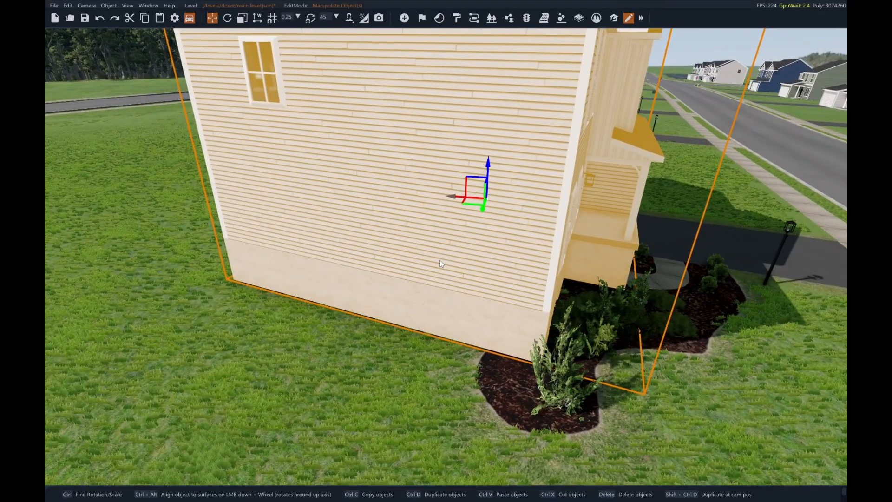
{"action": "left_click_drag", "start_coordinate": [471, 202], "coordinate": [484, 233]}
{"action": "scroll", "coordinate": [415, 222], "scroll_direction": "down", "scroll_amount": 10}
{"action": "scroll", "coordinate": [413, 222], "scroll_direction": "down", "scroll_amount": 12}
{"action": "scroll", "coordinate": [472, 219], "scroll_direction": "up", "scroll_amount": 10}
{"action": "scroll", "coordinate": [365, 235], "scroll_direction": "down", "scroll_amount": 10}
{"action": "scroll", "coordinate": [472, 236], "scroll_direction": "down", "scroll_amount": 3}
{"action": "scroll", "coordinate": [473, 237], "scroll_direction": "up", "scroll_amount": 4}
{"action": "scroll", "coordinate": [475, 238], "scroll_direction": "down", "scroll_amount": 5}
{"action": "left_click", "coordinate": [396, 353]}
Examine the whole house, its driveway and the surrounding lawn from above the front yard
{"action": "right_click_drag", "start_coordinate": [396, 353], "coordinate": [442, 327]}
{"action": "scroll", "coordinate": [387, 347], "scroll_direction": "up", "scroll_amount": 12}
{"action": "key", "text": "d"}
{"action": "scroll", "coordinate": [443, 320], "scroll_direction": "up", "scroll_amount": 2}
{"action": "key", "text": "w"}
{"action": "scroll", "coordinate": [465, 326], "scroll_direction": "up", "scroll_amount": 1}
{"action": "key", "text": "a"}
{"action": "key", "text": "w"}
{"action": "key", "text": "w"}
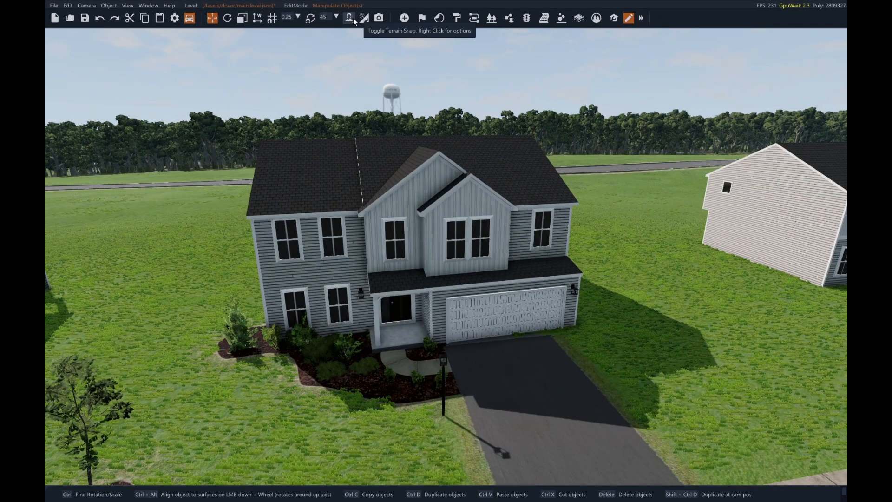
Lower the time of day to the start of its range and look up at the sun
{"action": "mouse_move", "coordinate": [363, 18]}
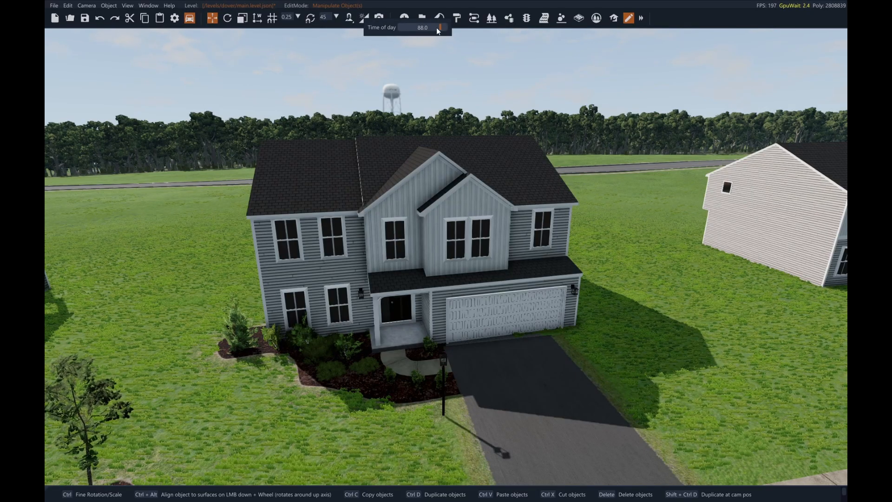
{"action": "left_click_drag", "start_coordinate": [441, 27], "coordinate": [378, 31]}
{"action": "right_click_drag", "start_coordinate": [646, 223], "coordinate": [520, 69]}
{"action": "right_click_drag", "start_coordinate": [463, 84], "coordinate": [468, 114]}
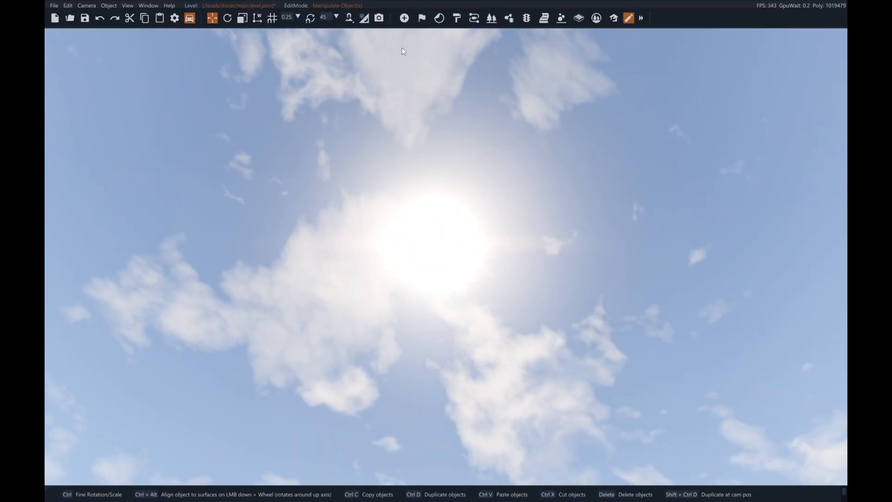
Advance the time of day through 19.8 to 23.0 for a low sun over the houses
{"action": "left_click_drag", "start_coordinate": [400, 30], "coordinate": [409, 30]}
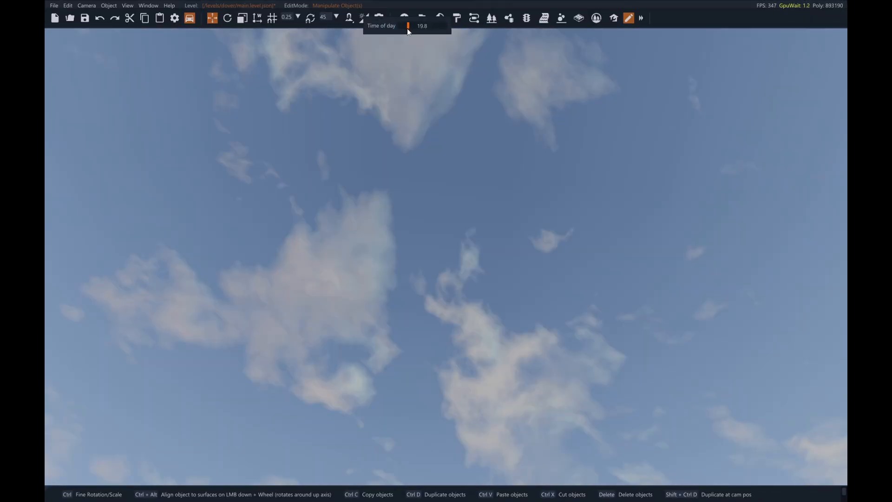
{"action": "right_click_drag", "start_coordinate": [448, 194], "coordinate": [386, 12]}
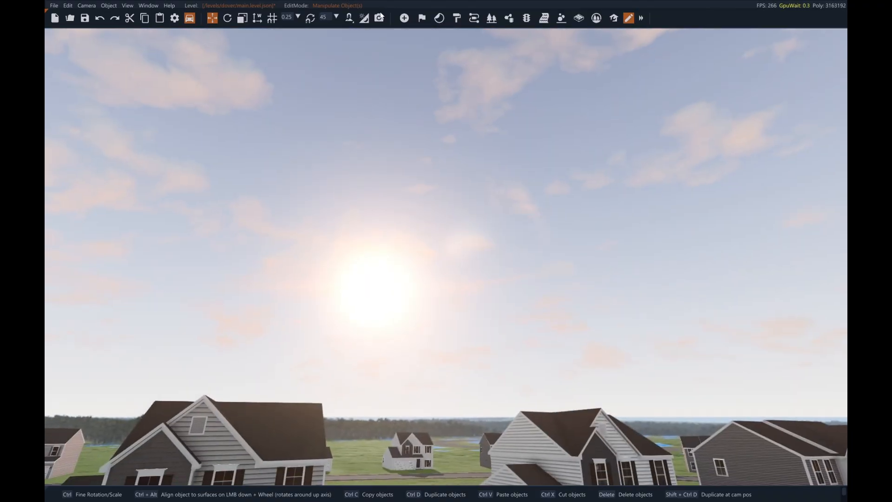
{"action": "left_click_drag", "start_coordinate": [408, 30], "coordinate": [408, 34]}
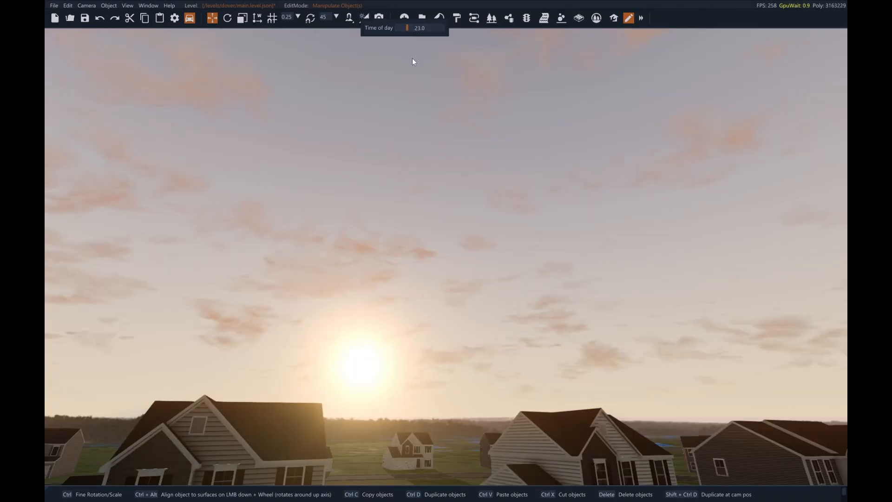
{"action": "right_click_drag", "start_coordinate": [392, 189], "coordinate": [385, 246]}
Advance the time of day into the night and examine the dark road and neighbourhood
{"action": "left_click_drag", "start_coordinate": [416, 26], "coordinate": [421, 27]}
{"action": "right_click_drag", "start_coordinate": [506, 197], "coordinate": [343, 188]}
{"action": "key", "text": "w"}
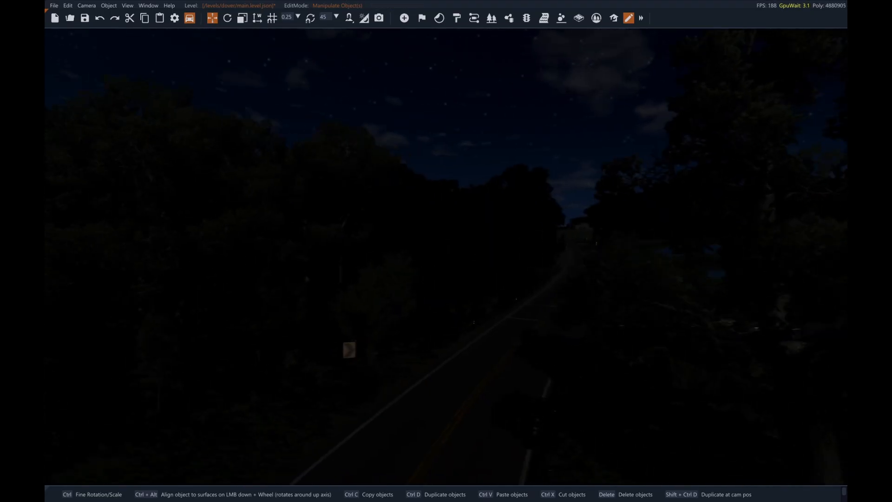
{"action": "key", "text": "w"}
{"action": "right_click_drag", "start_coordinate": [343, 188], "coordinate": [528, 198]}
{"action": "key", "text": "w"}
{"action": "key", "text": "w"}
{"action": "key", "text": "w"}
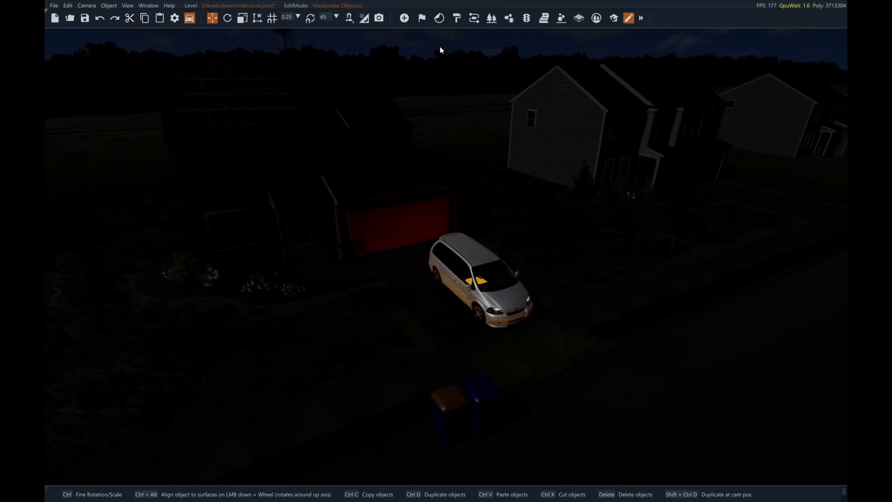
Return the time of day to full daylight
{"action": "left_click", "coordinate": [362, 22]}
{"action": "left_click_drag", "start_coordinate": [415, 31], "coordinate": [345, 34]}
{"action": "left_click", "coordinate": [364, 21]}
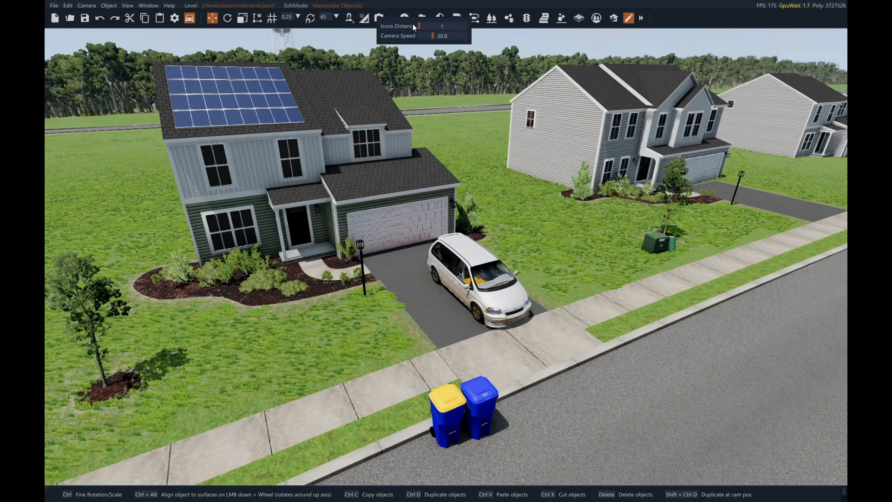
Increase the icons distance in the camera settings to display object icons along the street
{"action": "right_click_drag", "start_coordinate": [518, 141], "coordinate": [358, 33]}
{"action": "right_click_drag", "start_coordinate": [449, 155], "coordinate": [389, 79]}
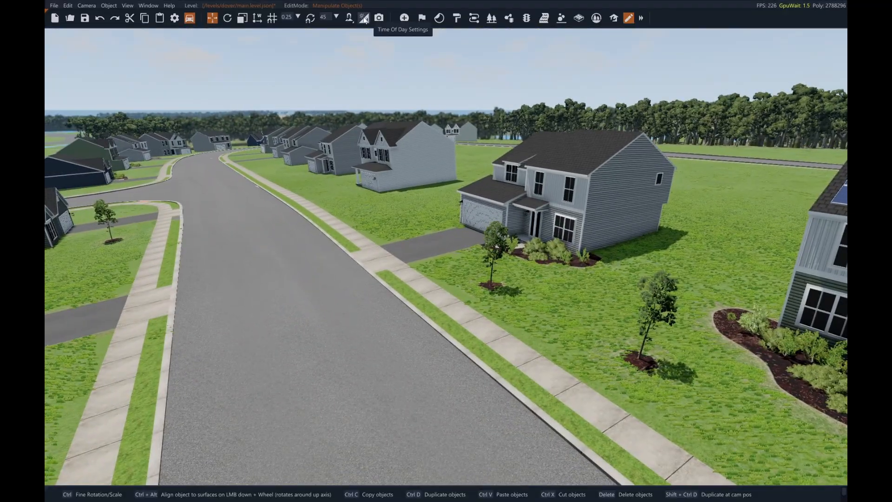
{"action": "left_click_drag", "start_coordinate": [420, 26], "coordinate": [460, 26]}
Select a decal road through its icon beside the sidewalk near the young tree
{"action": "right_click_drag", "start_coordinate": [523, 205], "coordinate": [601, 240]}
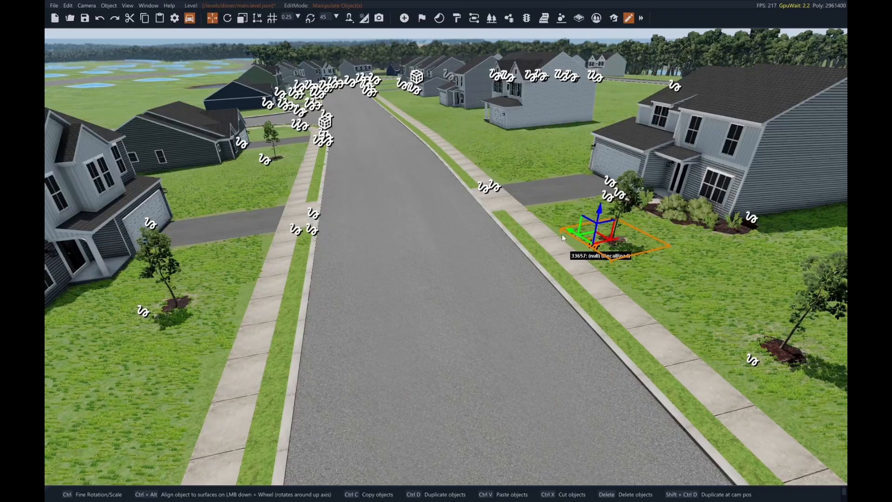
{"action": "right_click_drag", "start_coordinate": [566, 212], "coordinate": [725, 240]}
{"action": "key", "text": "w"}
{"action": "right_click_drag", "start_coordinate": [502, 205], "coordinate": [575, 175]}
{"action": "left_click", "coordinate": [577, 214]}
Select the garbage_bin vehicle at the curb through its car icon
{"action": "key", "text": "s"}
{"action": "right_click_drag", "start_coordinate": [576, 214], "coordinate": [310, 241]}
{"action": "key", "text": "d"}
{"action": "key", "text": "s"}
{"action": "key", "text": "d"}
{"action": "key", "text": "w"}
{"action": "key", "text": "a"}
{"action": "key", "text": "d"}
{"action": "right_click_drag", "start_coordinate": [369, 313], "coordinate": [352, 210]}
{"action": "left_click", "coordinate": [327, 355]}
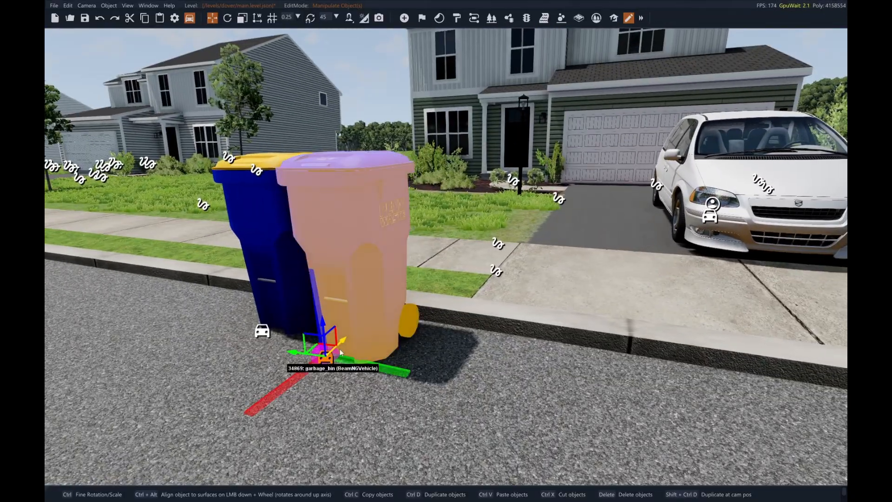
Deselect the garbage bin and select the yellow-lidded recycling_bin vehicle next to it
{"action": "key", "text": "s"}
{"action": "left_click", "coordinate": [461, 225]}
{"action": "key", "text": "a"}
{"action": "right_click_drag", "start_coordinate": [461, 224], "coordinate": [442, 202]}
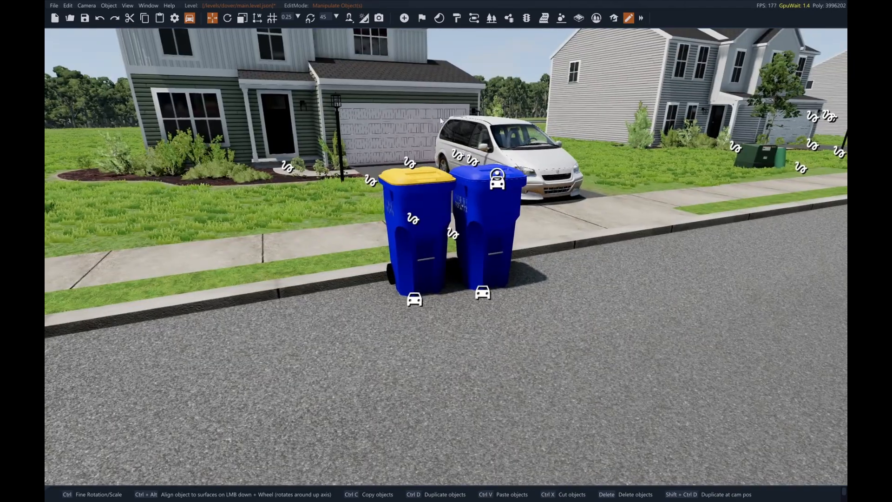
{"action": "left_click", "coordinate": [496, 252]}
{"action": "left_click", "coordinate": [412, 254]}
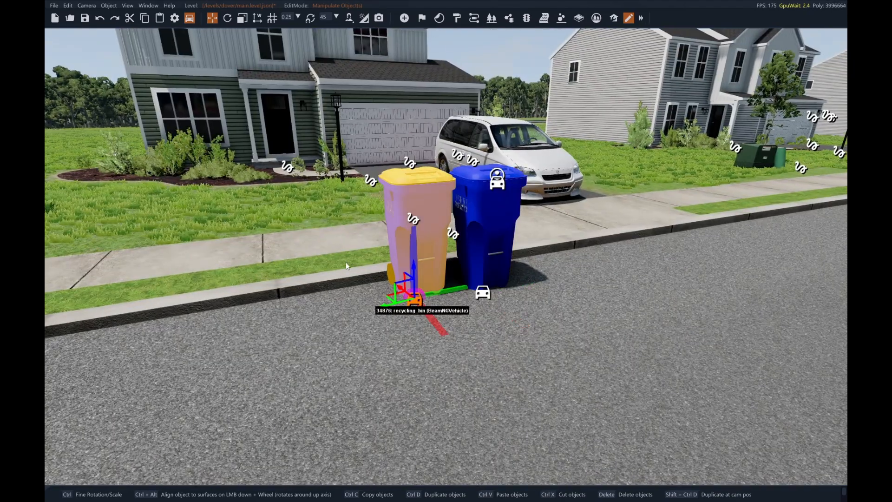
Deselect the yellow-lidded recycling bin at the curb so that no object remains selected
{"action": "left_click", "coordinate": [409, 301], "text": "ctrl"}
{"action": "left_click", "coordinate": [607, 244]}
{"action": "left_click", "coordinate": [563, 275]}
{"action": "right_click_drag", "start_coordinate": [564, 275], "coordinate": [460, 244]}
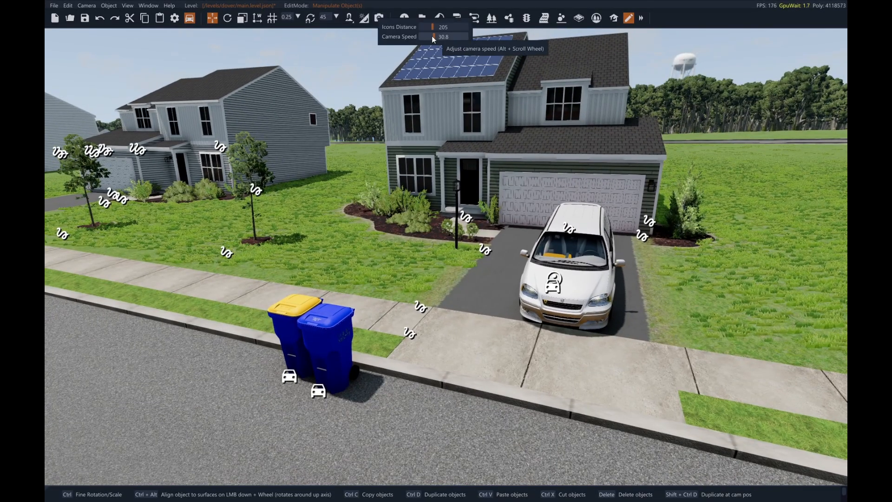
Lower the camera speed slightly in the camera settings and fly around the house and driveway to try it
{"action": "left_click_drag", "start_coordinate": [433, 36], "coordinate": [428, 38]}
{"action": "right_click_drag", "start_coordinate": [411, 192], "coordinate": [139, 218]}
{"action": "key", "text": "w"}
{"action": "key", "text": "d"}
{"action": "key", "text": "a"}
{"action": "key", "text": "d"}
{"action": "key", "text": "w"}
{"action": "key", "text": "s"}
{"action": "mouse_move", "coordinate": [320, 125]}
{"action": "right_mouse_down"}
{"action": "mouse_move", "coordinate": [299, 135]}
{"action": "mouse_move", "coordinate": [316, 126]}
{"action": "right_mouse_up"}
{"action": "key", "text": "a"}
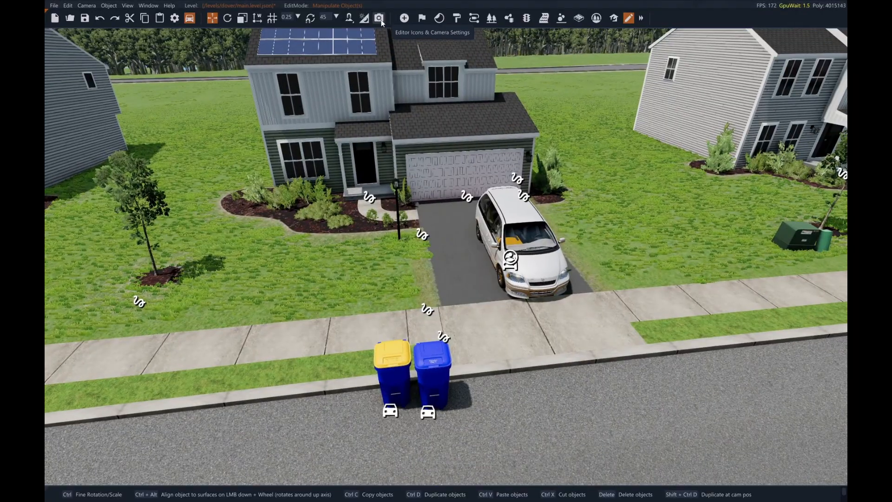
Raise the camera speed strongly in the camera settings and fly around the neighborhood to try the faster movement
{"action": "left_click_drag", "start_coordinate": [441, 38], "coordinate": [474, 39]}
{"action": "right_click_drag", "start_coordinate": [552, 171], "coordinate": [820, 163]}
{"action": "key", "text": "w"}
{"action": "key", "text": "s"}
{"action": "key", "text": "w"}
{"action": "key", "text": "w"}
{"action": "key", "text": "w"}
{"action": "key", "text": "w"}
{"action": "key", "text": "w"}
{"action": "key", "text": "s"}
{"action": "key", "text": "d"}
{"action": "key", "text": "w"}
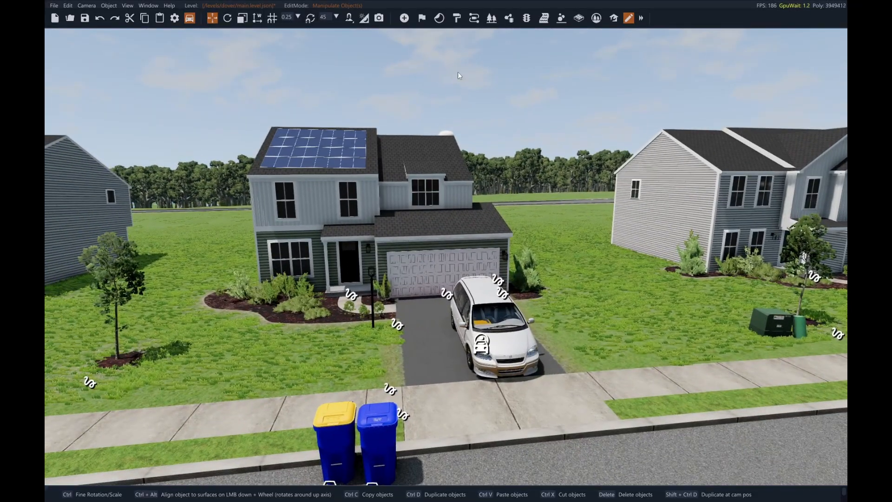
Reduce the icons distance to 1 directly in the viewport to hide the object icons along the street
{"action": "scroll", "coordinate": [542, 294], "scroll_direction": "down", "scroll_amount": 5, "text": "alt"}
{"action": "right_click_drag", "start_coordinate": [587, 319], "coordinate": [626, 300]}
{"action": "scroll", "coordinate": [627, 293], "scroll_direction": "up", "scroll_amount": 5, "text": "alt"}
{"action": "scroll", "coordinate": [628, 282], "scroll_direction": "down", "scroll_amount": 10, "text": "alt"}
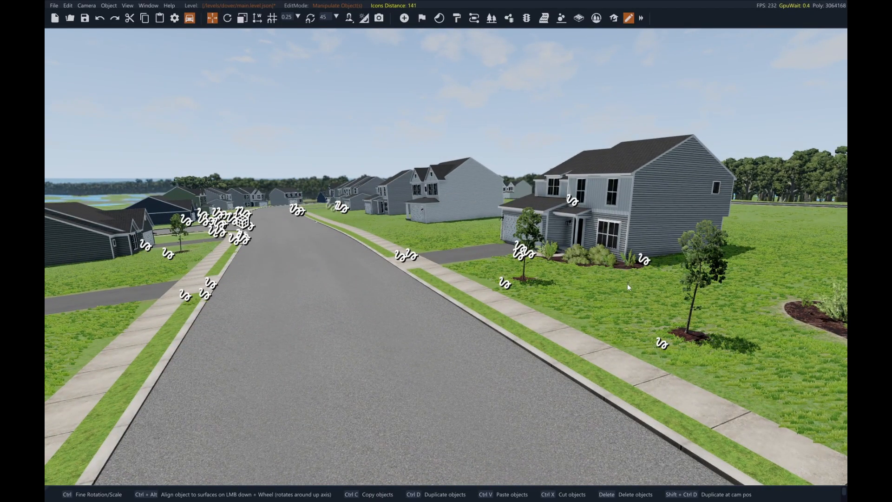
{"action": "right_click_drag", "start_coordinate": [626, 285], "coordinate": [566, 281]}
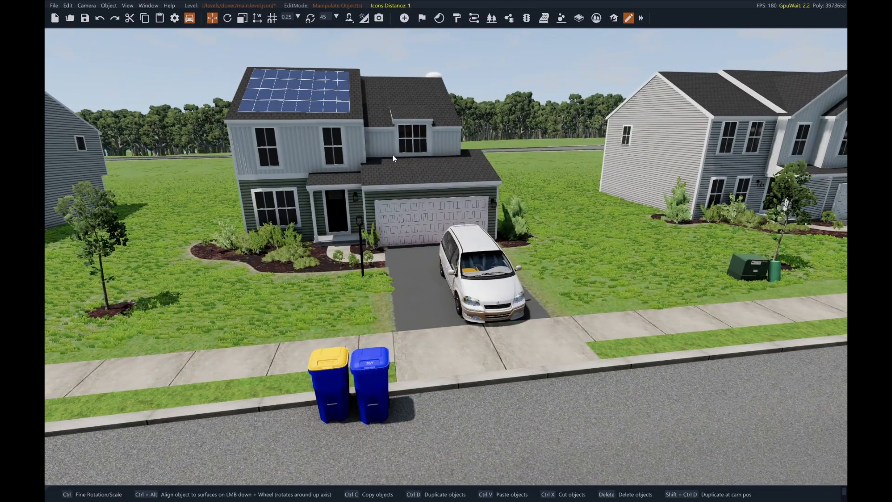
Vary the camera speed directly in the viewport and set it to 33.49
{"action": "scroll", "coordinate": [383, 43], "scroll_direction": "up", "scroll_amount": 2}
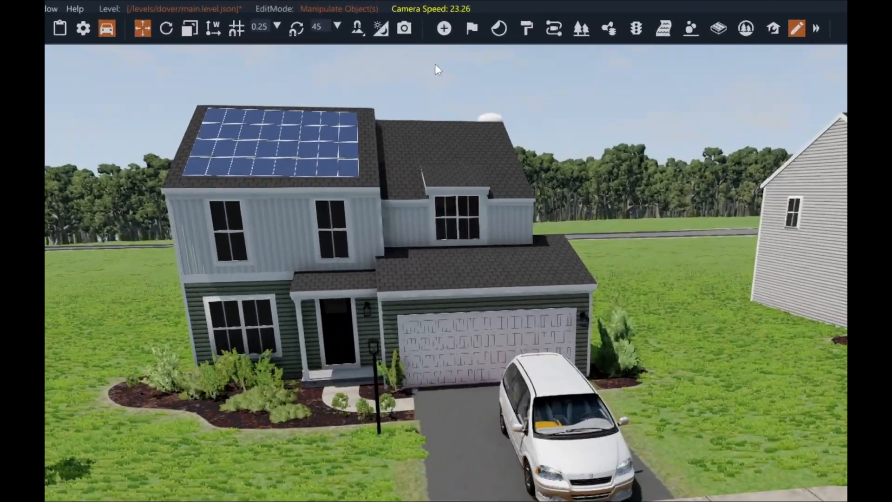
{"action": "scroll", "coordinate": [399, 40], "scroll_direction": "down", "scroll_amount": 5}
{"action": "scroll", "coordinate": [399, 40], "scroll_direction": "up", "scroll_amount": 2}
{"action": "scroll", "coordinate": [447, 67], "scroll_direction": "up", "scroll_amount": 5}
{"action": "scroll", "coordinate": [447, 65], "scroll_direction": "down", "scroll_amount": 3}
{"action": "scroll", "coordinate": [448, 65], "scroll_direction": "down", "scroll_amount": 1}
{"action": "scroll", "coordinate": [447, 65], "scroll_direction": "up", "scroll_amount": 2}
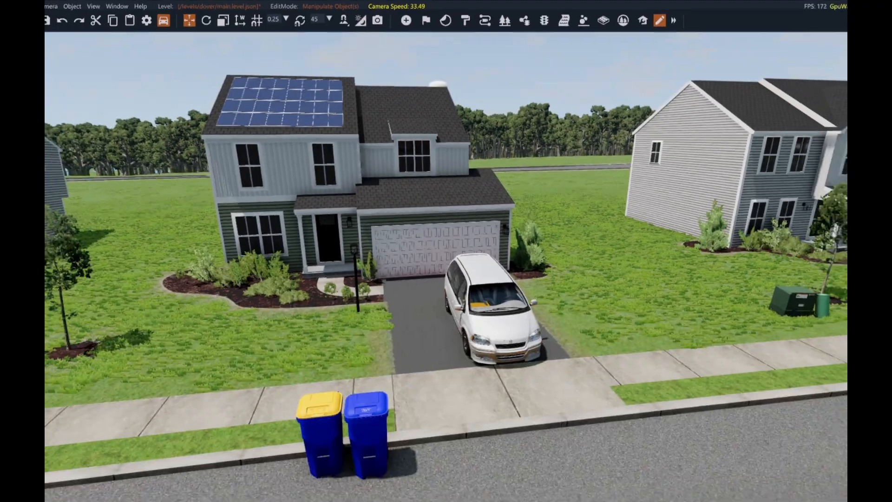
Fly the camera around the house, driveway and bins to examine the movement at the adjusted speed
{"action": "key", "text": "w"}
{"action": "right_click_drag", "start_coordinate": [470, 221], "coordinate": [491, 159]}
{"action": "key", "text": "d"}
{"action": "key", "text": "s"}
{"action": "key", "text": "a"}
{"action": "key", "text": "w"}
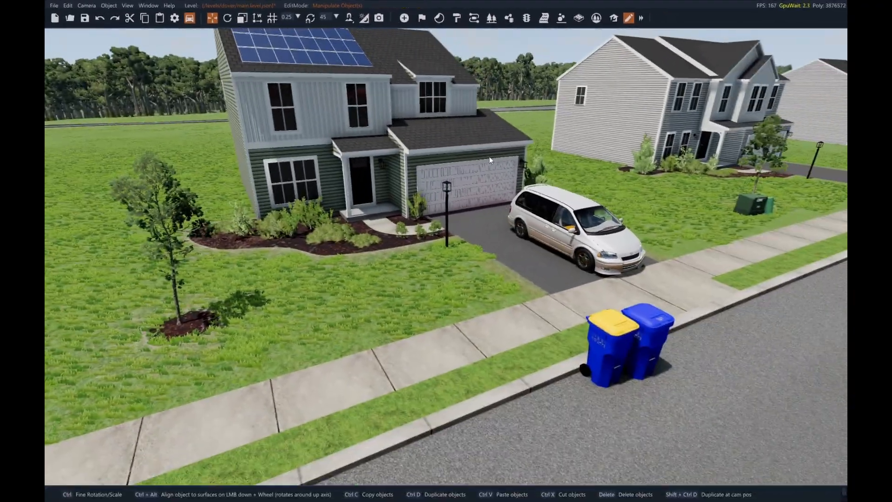
{"action": "key", "text": "s"}
{"action": "key", "text": "d"}
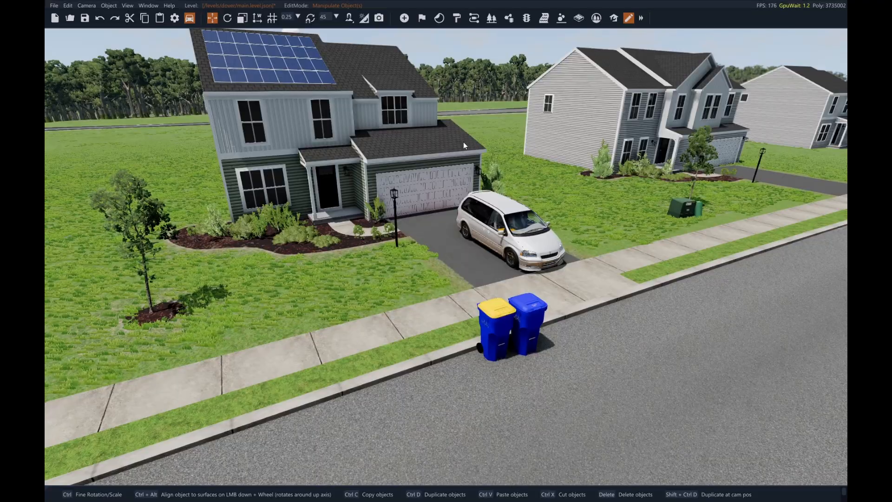